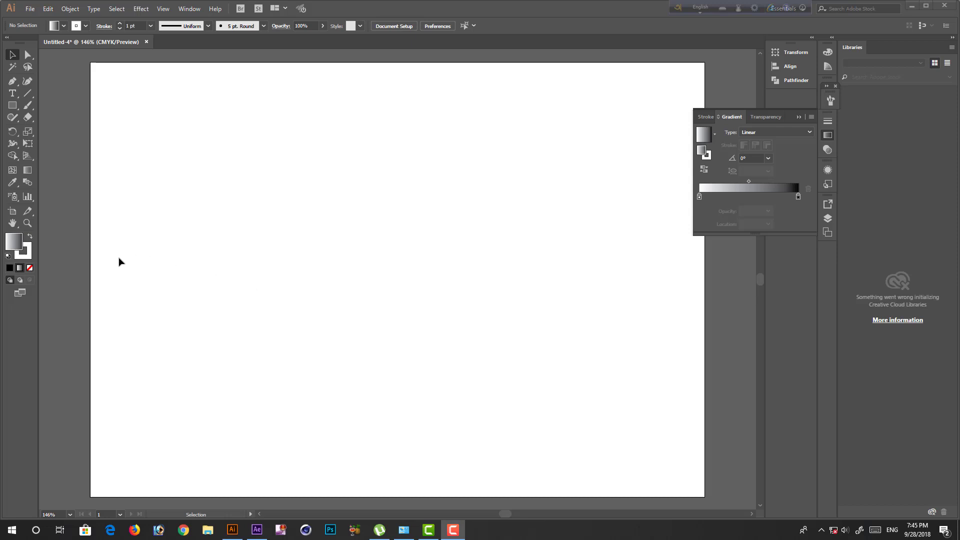
Choose the Rectangle tool to draw on the blank Untitled-4 artboard.
{"action": "left_click", "coordinate": [13, 105]}
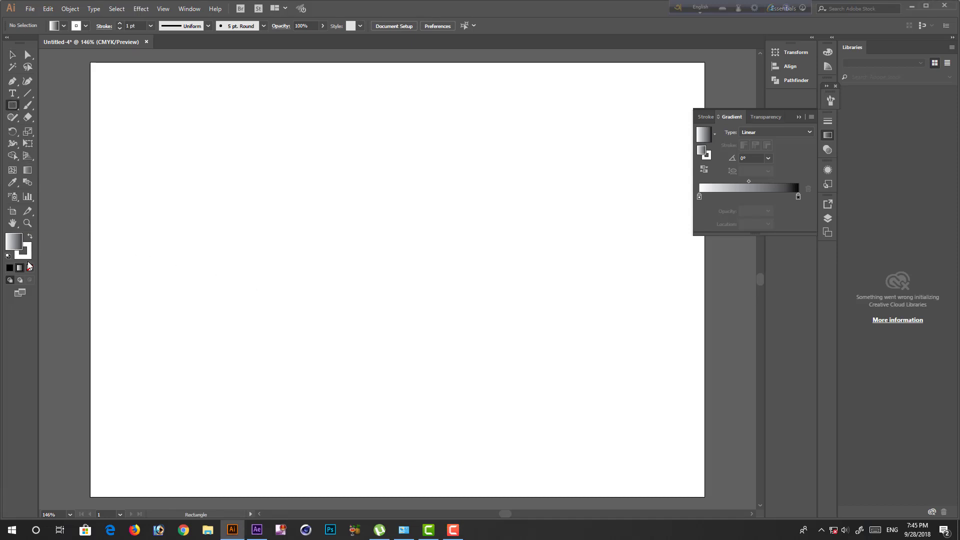
Draw a black-filled rectangle about 3.96 by 3.42 in, then deselect it.
{"action": "left_click", "coordinate": [9, 268]}
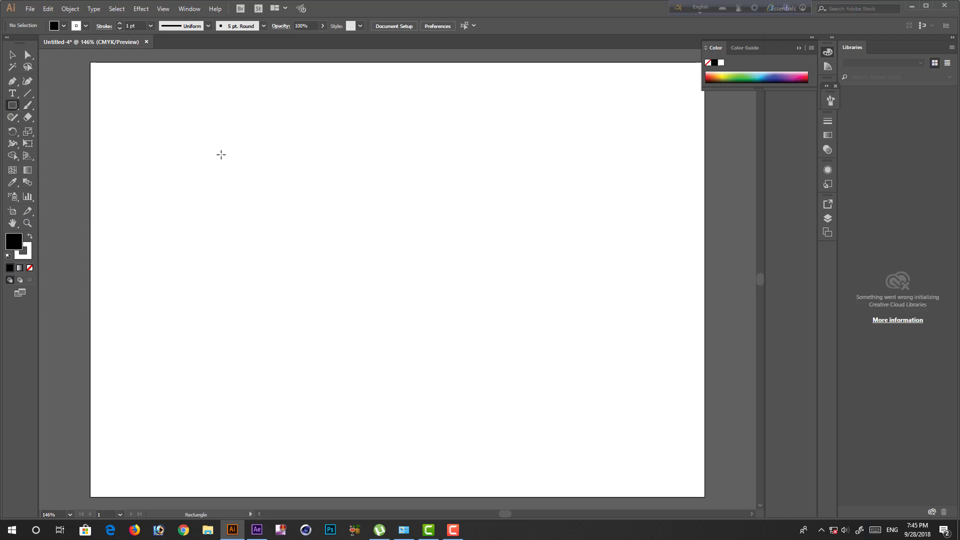
{"action": "left_click_drag", "start_coordinate": [306, 162], "coordinate": [514, 340]}
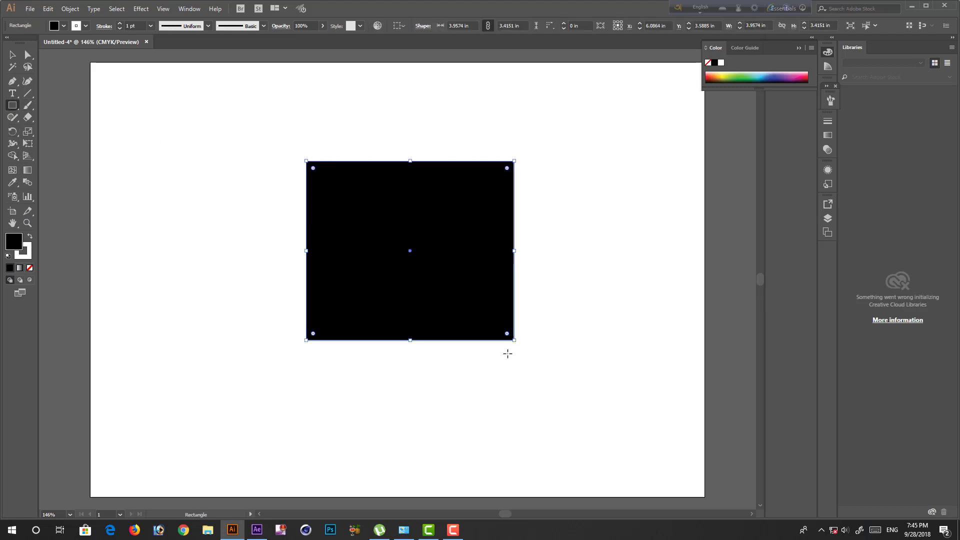
{"action": "key", "text": "v"}
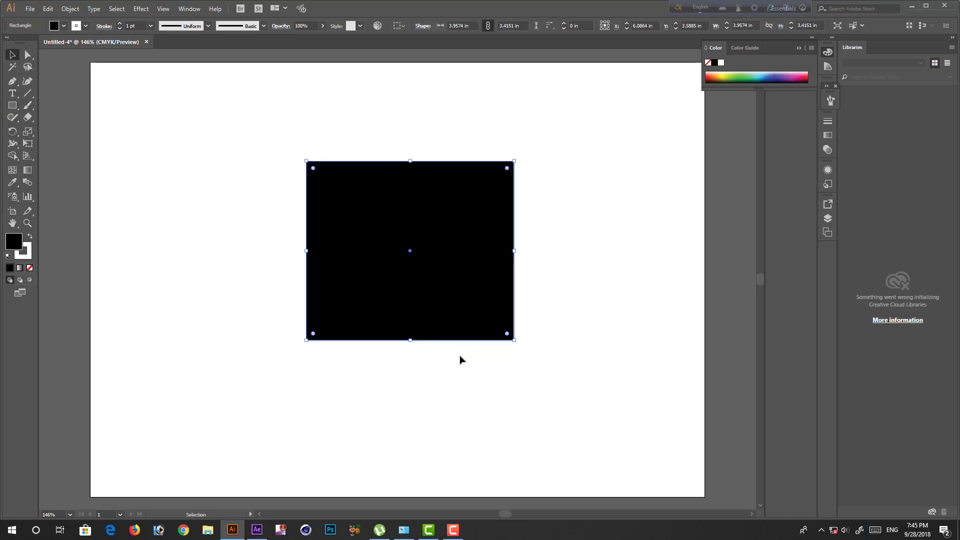
{"action": "left_click", "coordinate": [457, 375]}
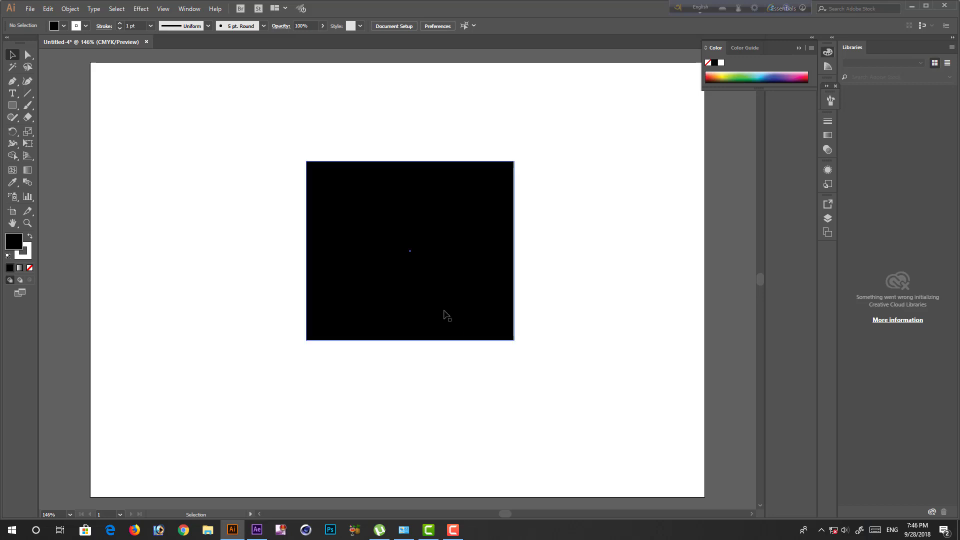
Give the selected rectangle a 0° white-to-black linear gradient from the Gradient panel.
{"action": "left_click", "coordinate": [447, 315]}
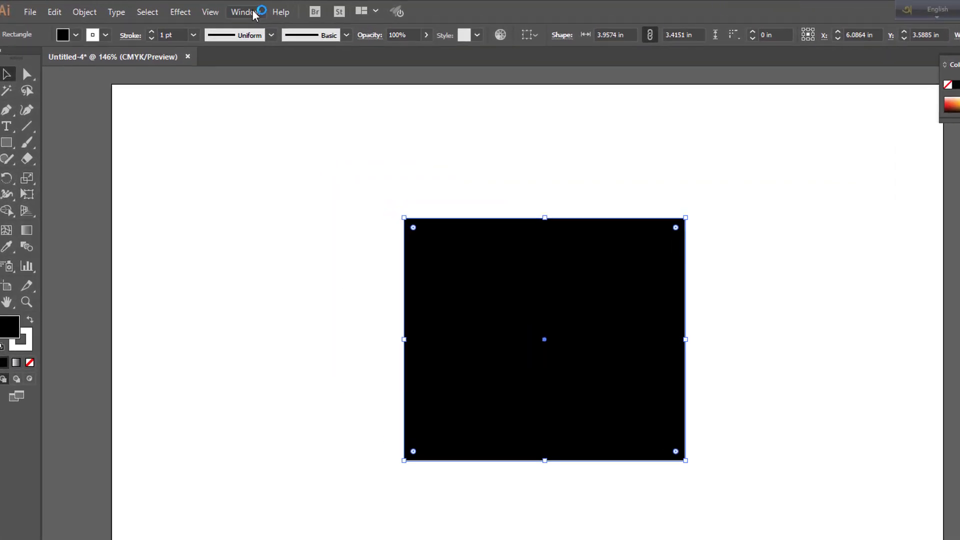
{"action": "left_click", "coordinate": [194, 10]}
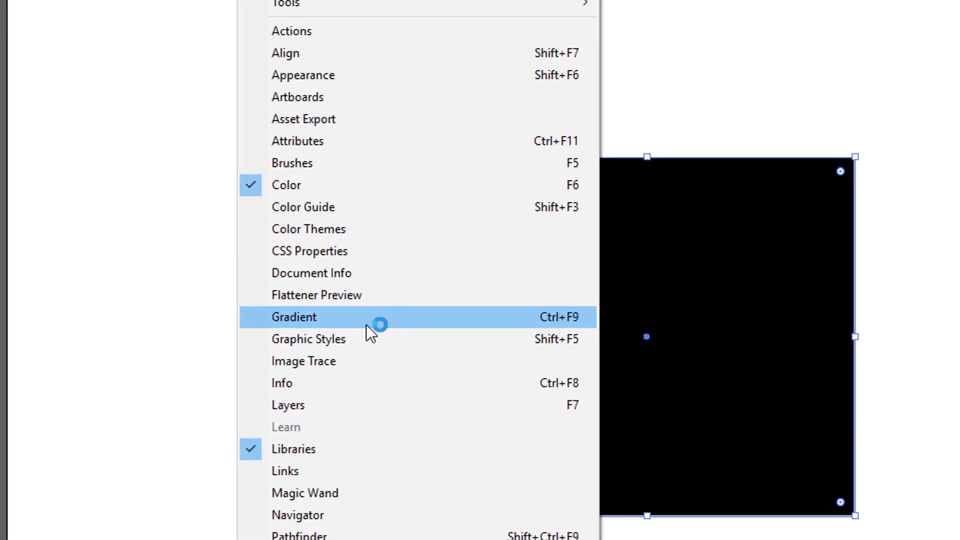
{"action": "left_click", "coordinate": [365, 320]}
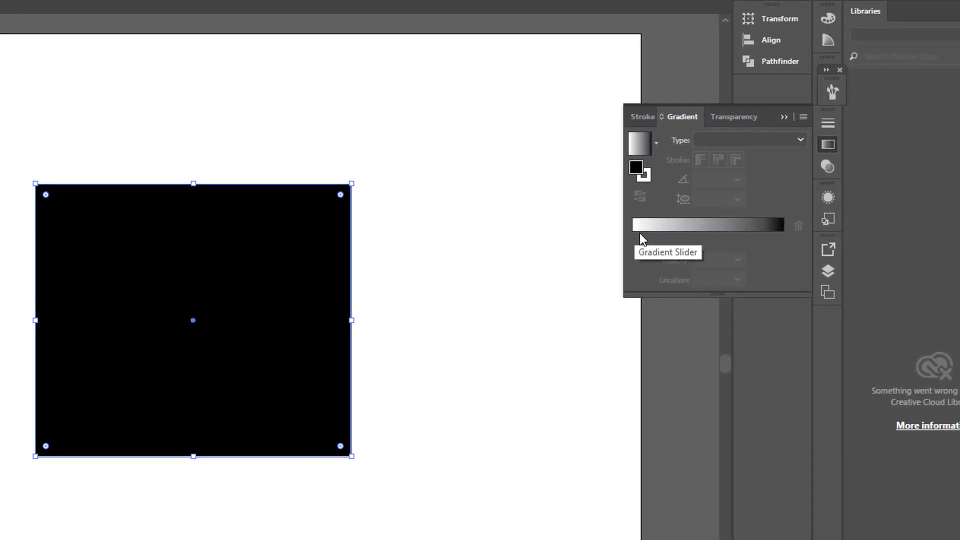
{"action": "left_click_drag", "start_coordinate": [636, 228], "coordinate": [730, 227]}
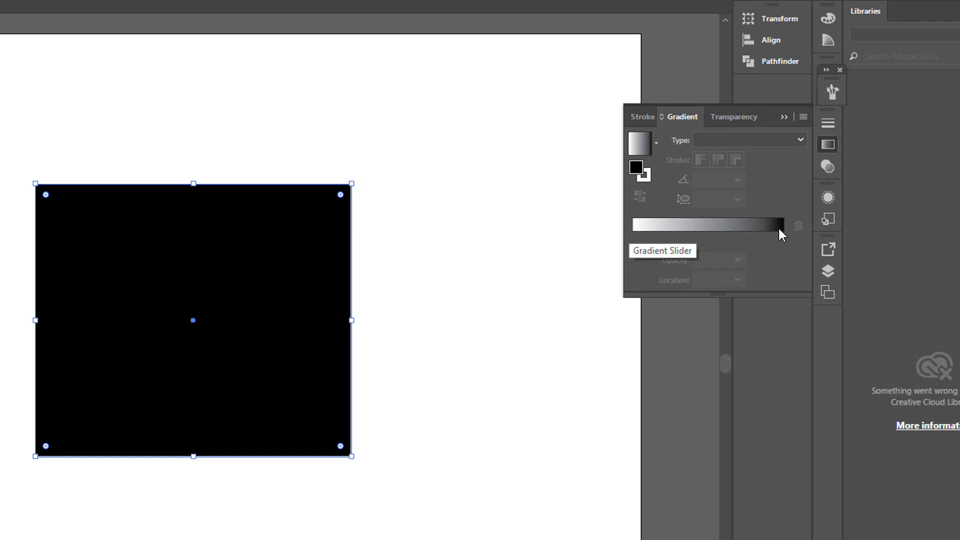
{"action": "left_click", "coordinate": [635, 225]}
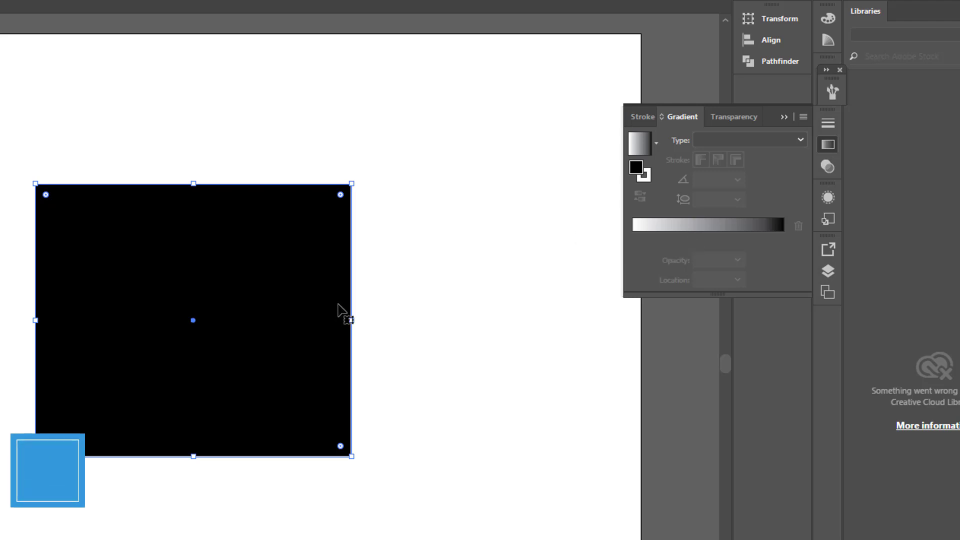
{"action": "left_click", "coordinate": [666, 233]}
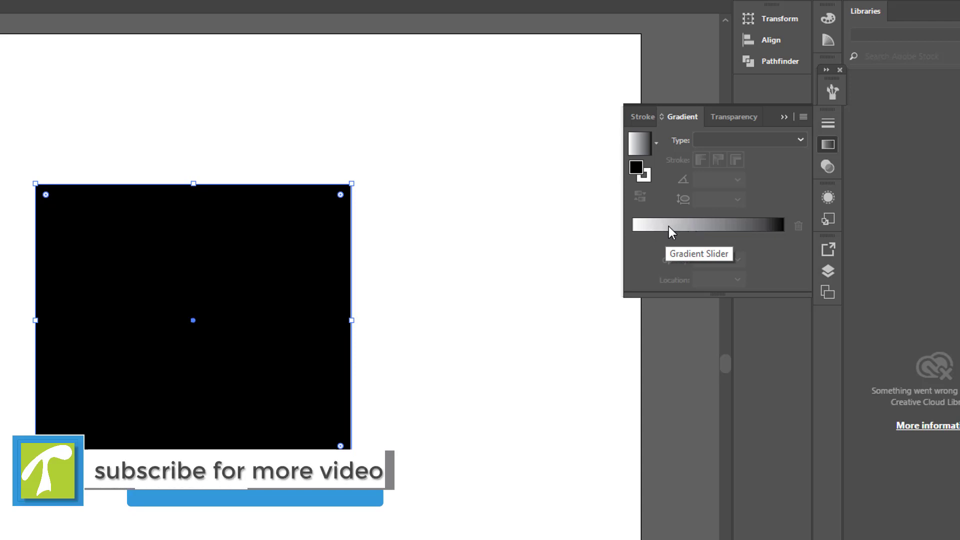
{"action": "left_click", "coordinate": [668, 226]}
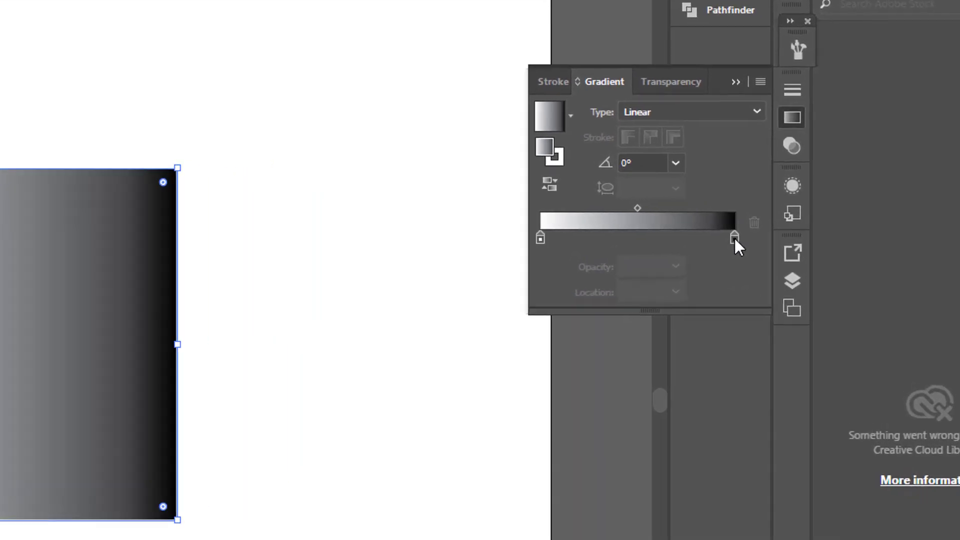
Open the black end stop's colour in CMYK sliders, reading C0 M0 Y0 K100.
{"action": "double_click", "coordinate": [729, 239]}
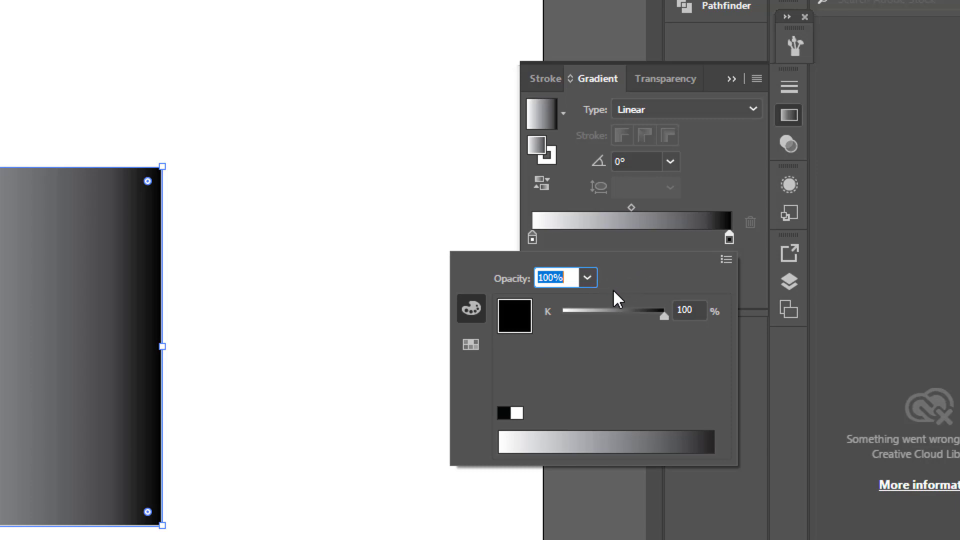
{"action": "left_click", "coordinate": [725, 260]}
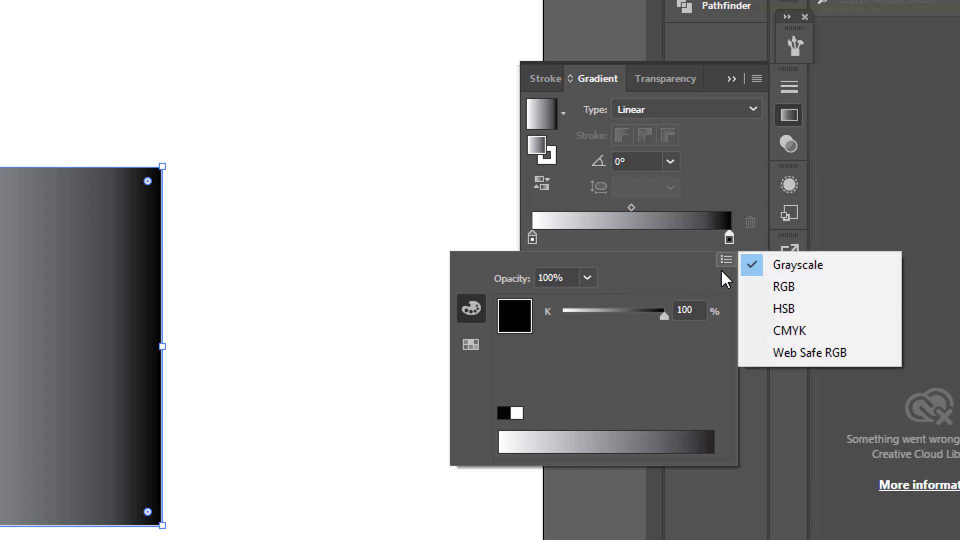
{"action": "left_click", "coordinate": [799, 330]}
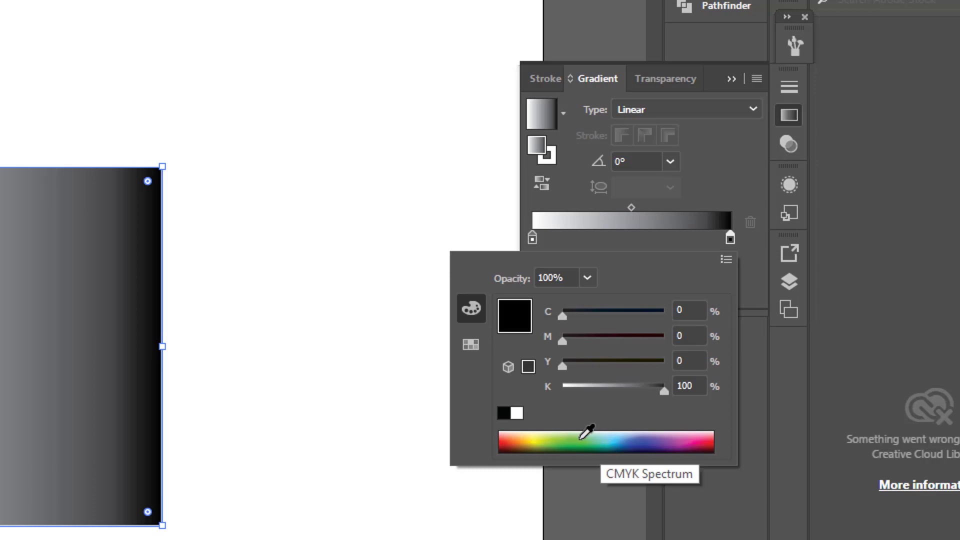
{"action": "left_click", "coordinate": [472, 343]}
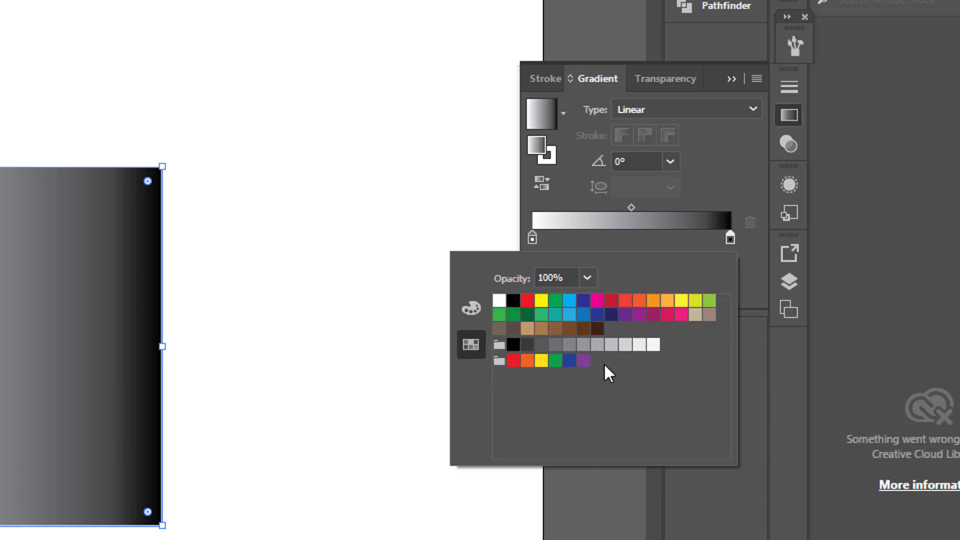
{"action": "left_click", "coordinate": [469, 306]}
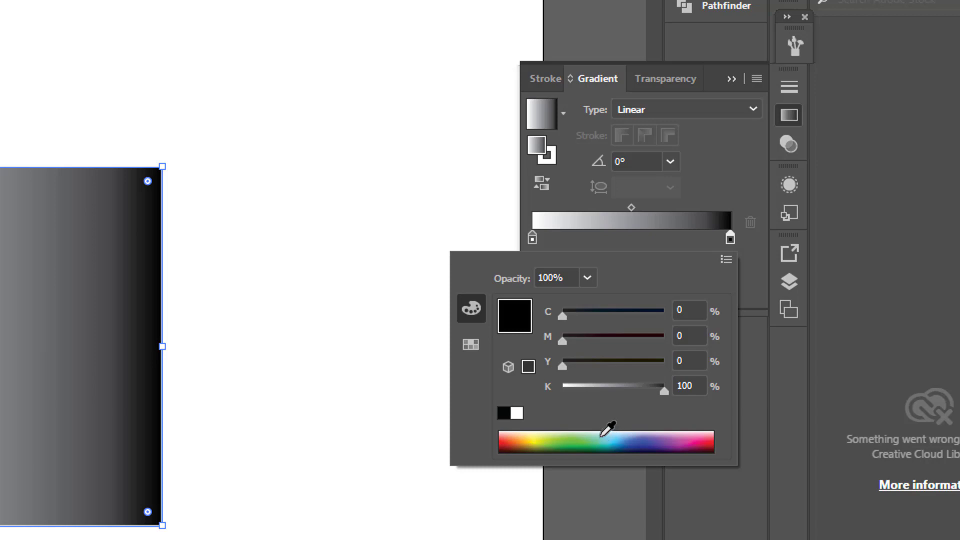
Try several spectrum colours and set the end stop to red (C0 M97.65 Y70.2 K0).
{"action": "left_click", "coordinate": [602, 435]}
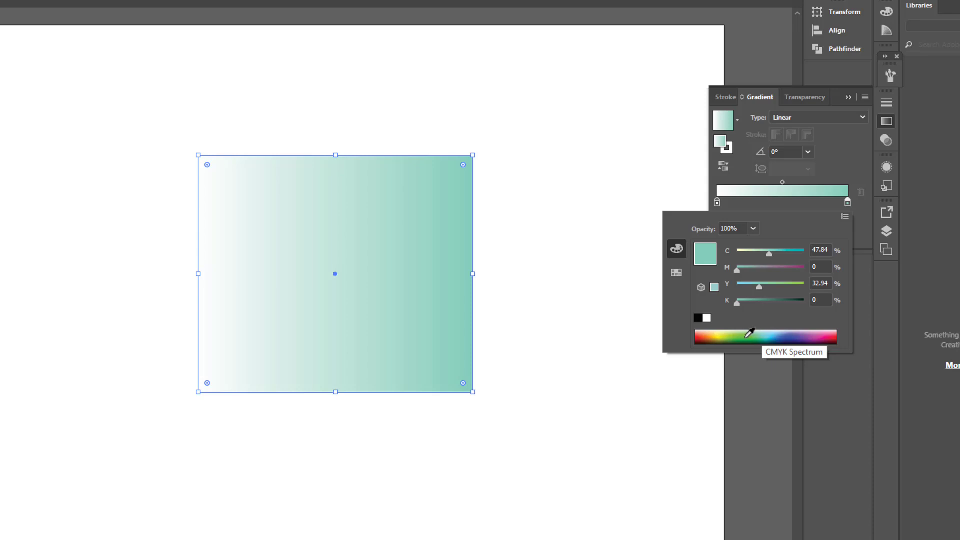
{"action": "left_click", "coordinate": [727, 334]}
{"action": "left_click", "coordinate": [770, 335]}
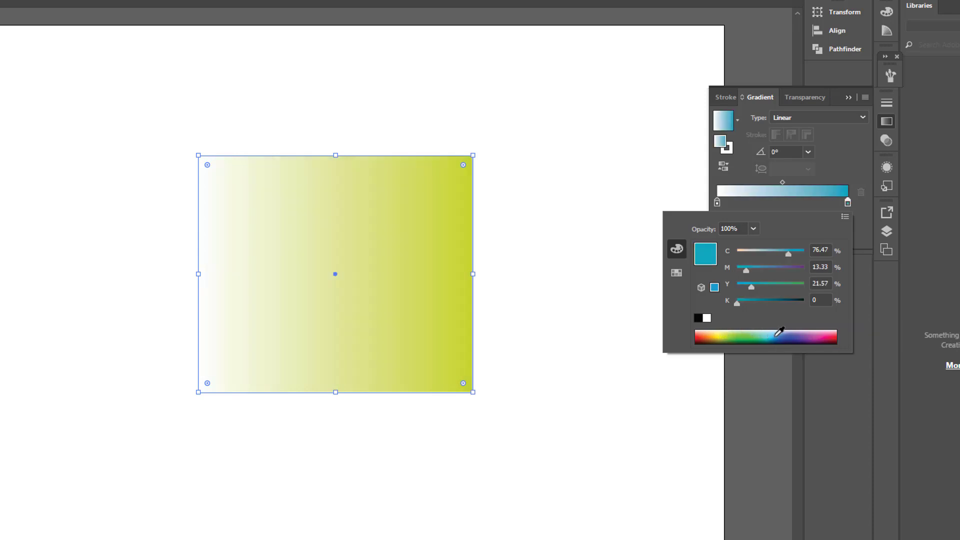
{"action": "left_click", "coordinate": [809, 334]}
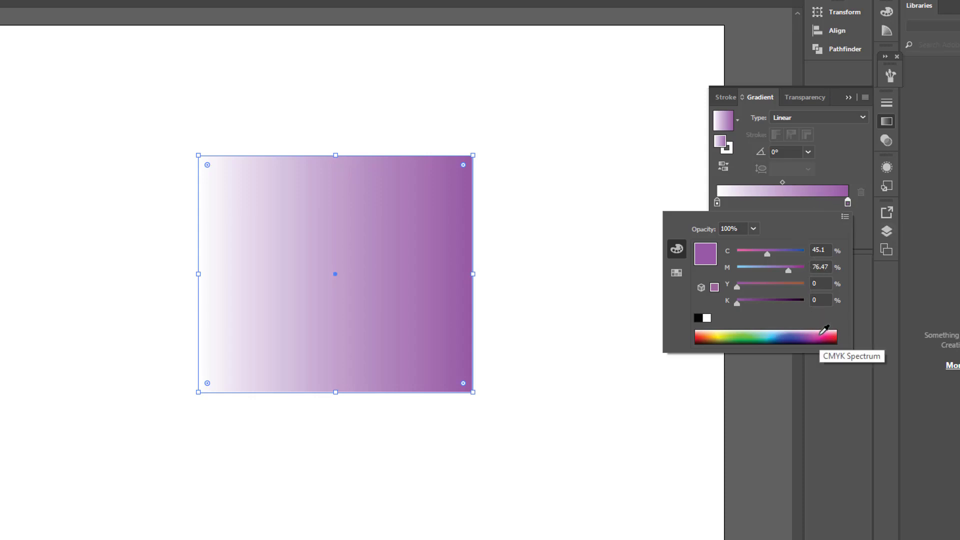
{"action": "left_click", "coordinate": [830, 333]}
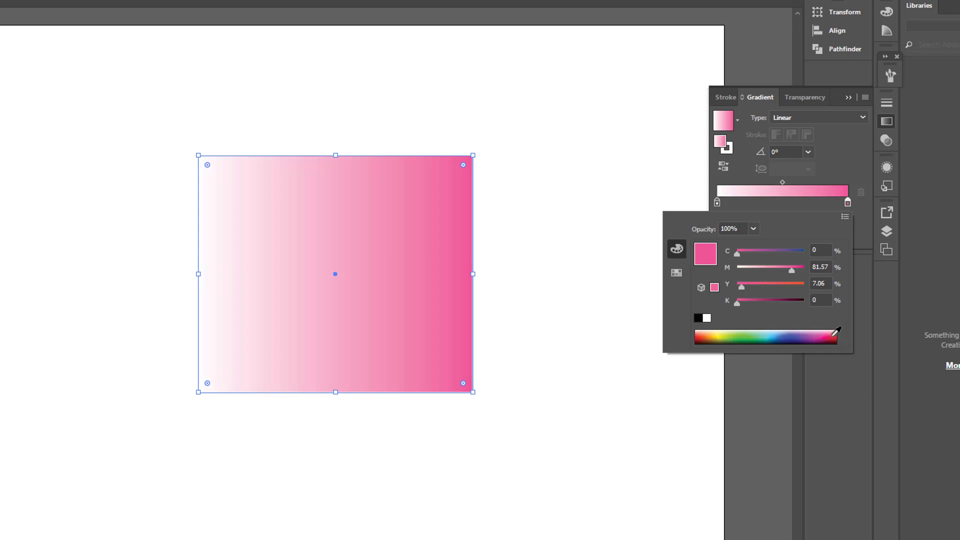
{"action": "left_click", "coordinate": [835, 332]}
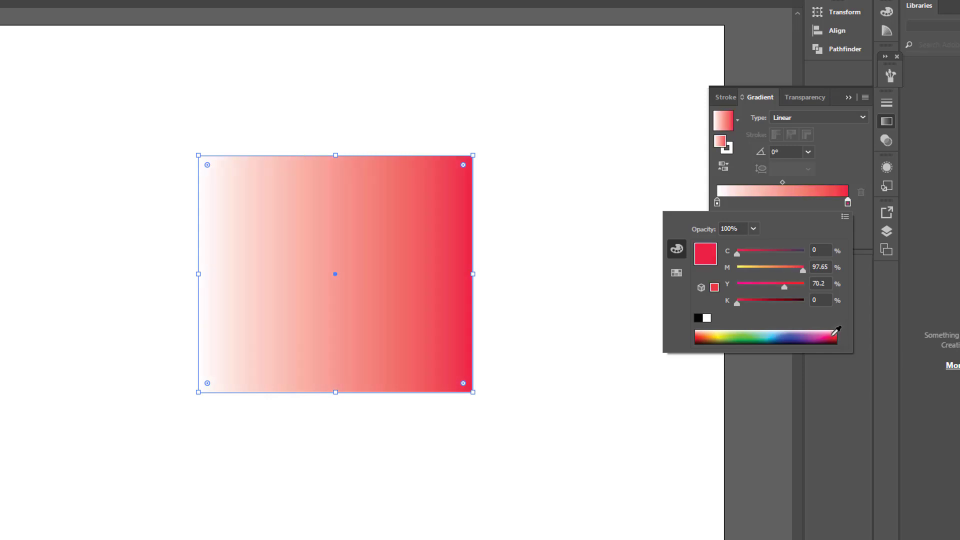
{"action": "left_click", "coordinate": [717, 203]}
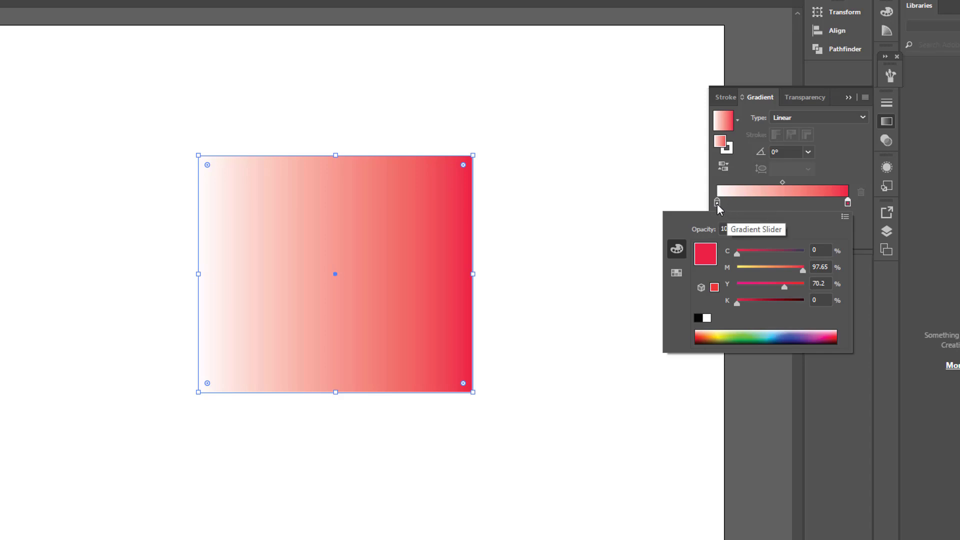
Set the gradient's start stop to yellow, C16.08 M0 Y81.96 K0, in CMYK mode.
{"action": "double_click", "coordinate": [717, 202]}
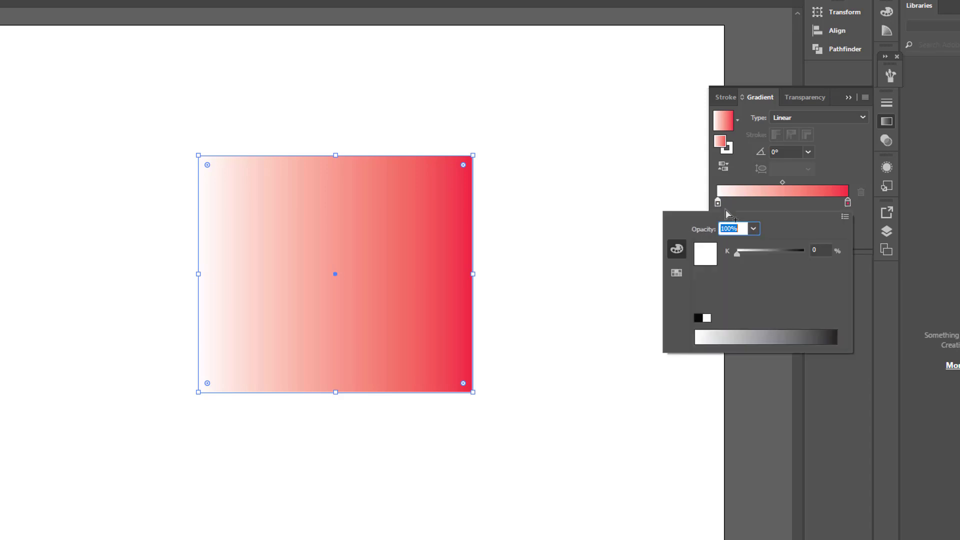
{"action": "left_click", "coordinate": [844, 219]}
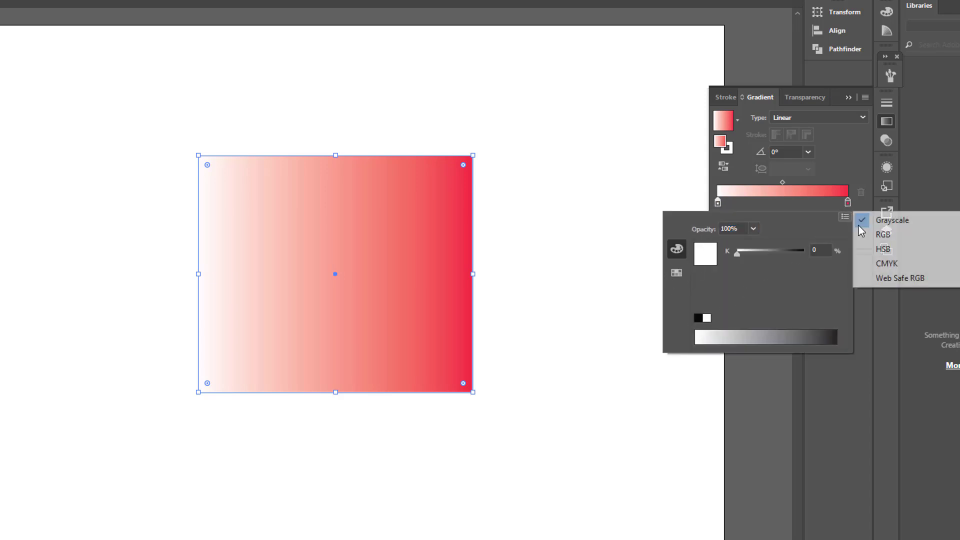
{"action": "left_click", "coordinate": [899, 262]}
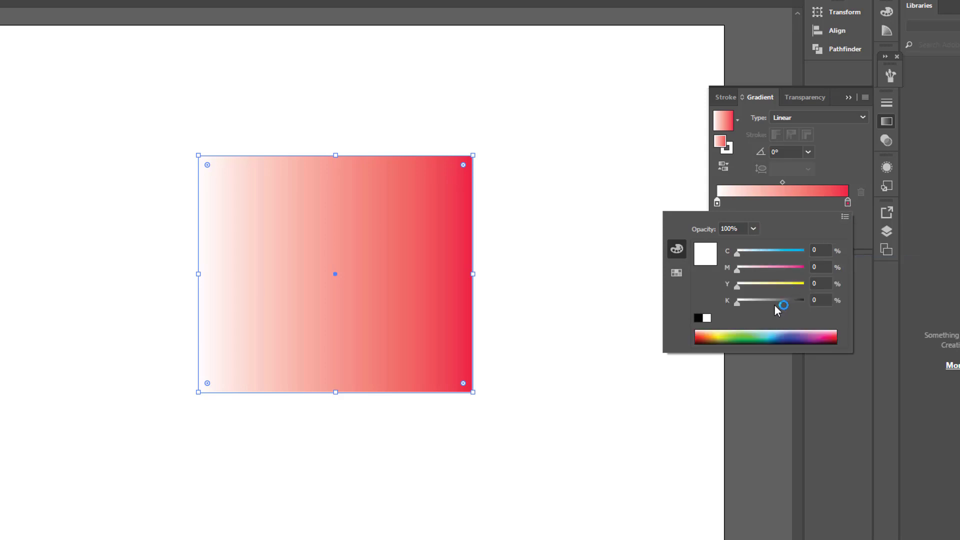
{"action": "left_click", "coordinate": [735, 334]}
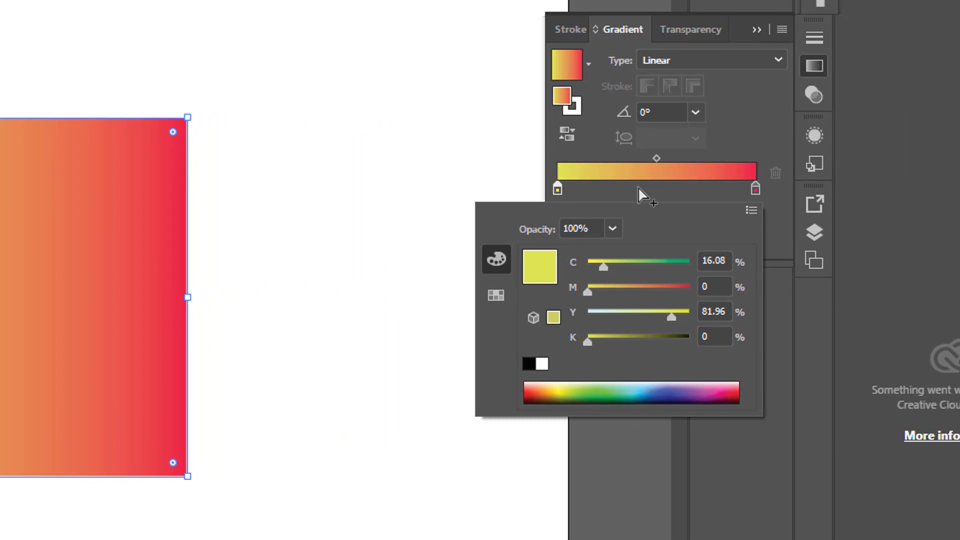
Add a middle stop at about 36% and try blue-grey, then light cyan, colours.
{"action": "key", "text": "Escape"}
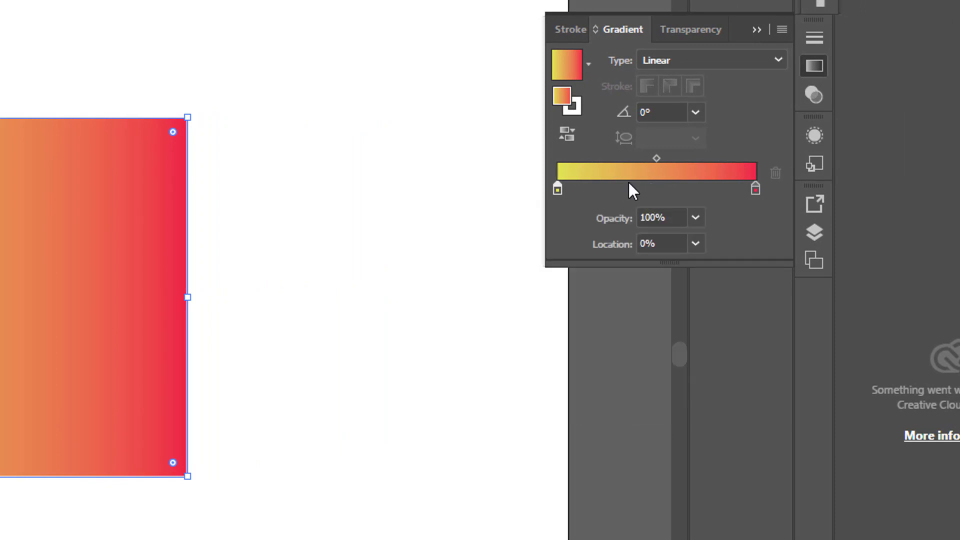
{"action": "left_click", "coordinate": [629, 188]}
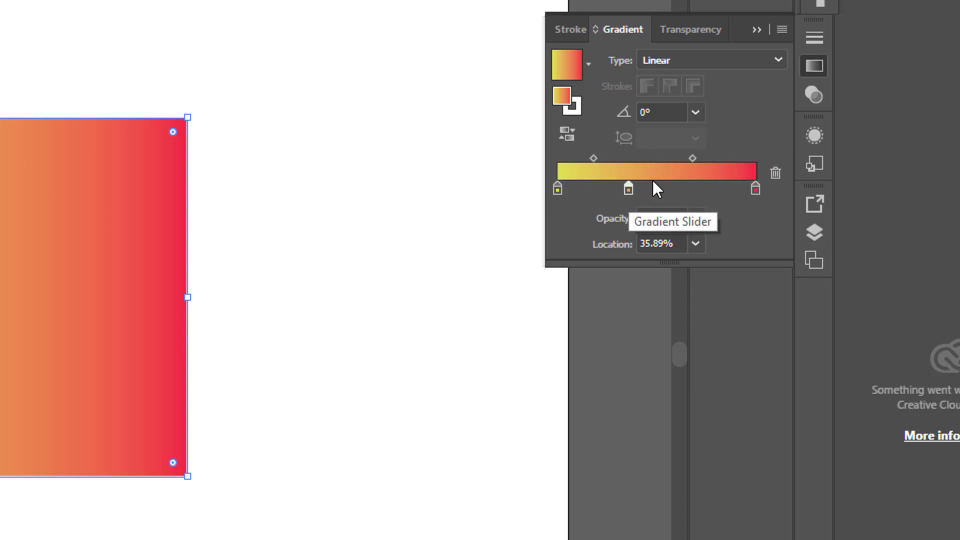
{"action": "double_click", "coordinate": [628, 189]}
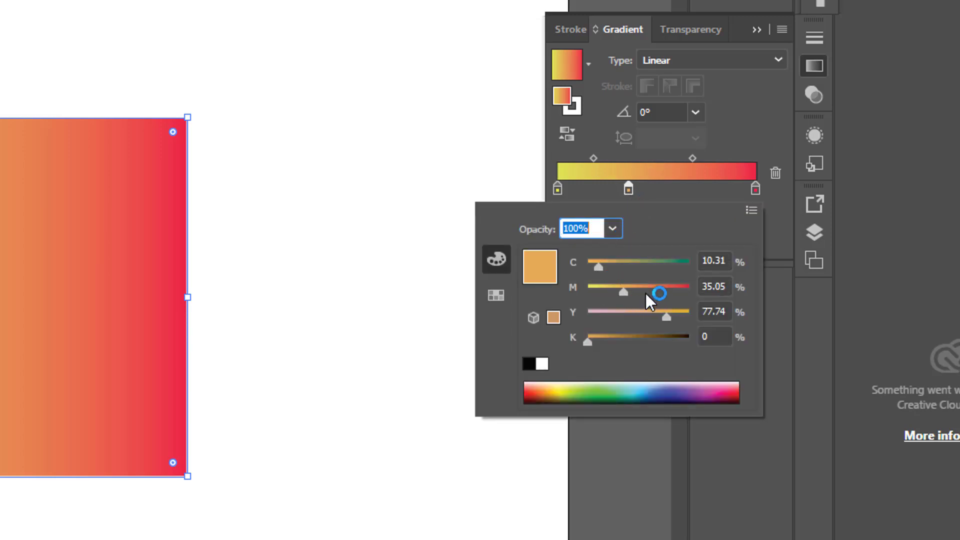
{"action": "left_click_drag", "start_coordinate": [650, 313], "coordinate": [626, 313]}
{"action": "left_click", "coordinate": [651, 263]}
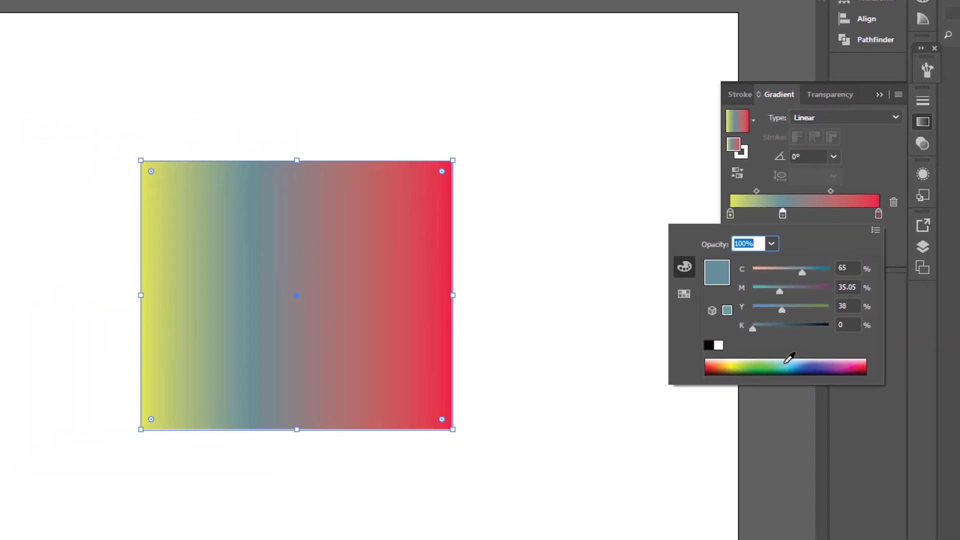
{"action": "left_click", "coordinate": [797, 359]}
{"action": "mouse_move", "coordinate": [773, 308]}
{"action": "left_mouse_down"}
{"action": "mouse_move", "coordinate": [789, 306]}
{"action": "mouse_move", "coordinate": [780, 313]}
{"action": "left_mouse_up"}
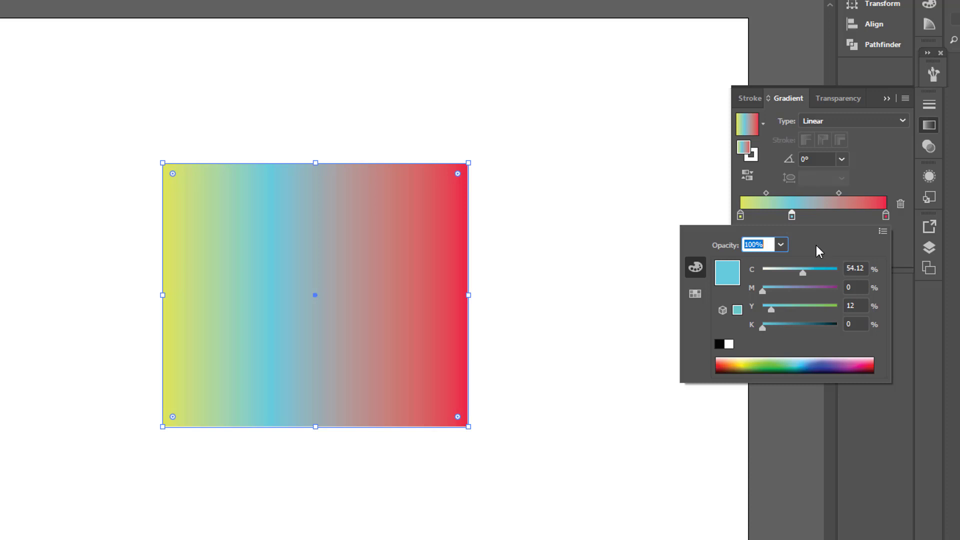
Remove the extra and cyan stops and add a fresh middle stop at 50.25%.
{"action": "left_click", "coordinate": [830, 213]}
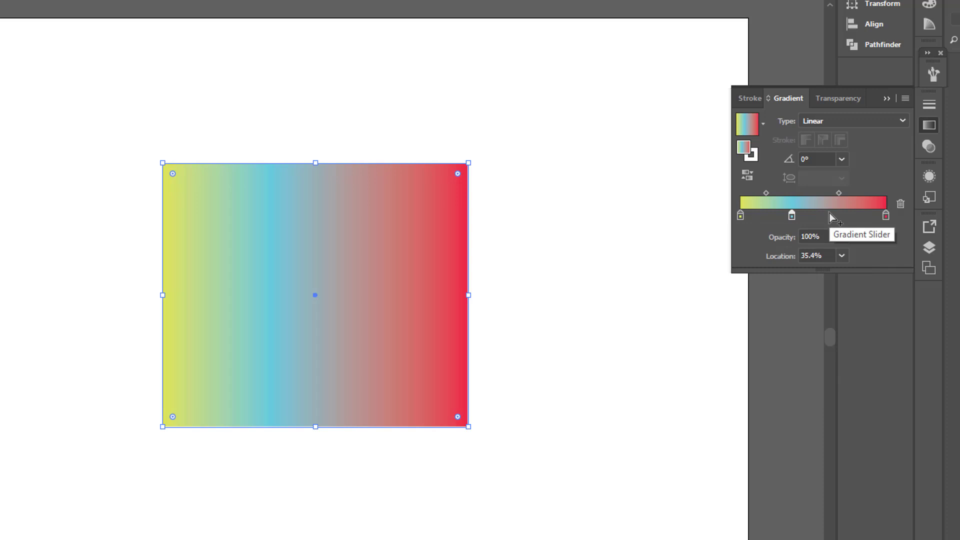
{"action": "left_click", "coordinate": [788, 213]}
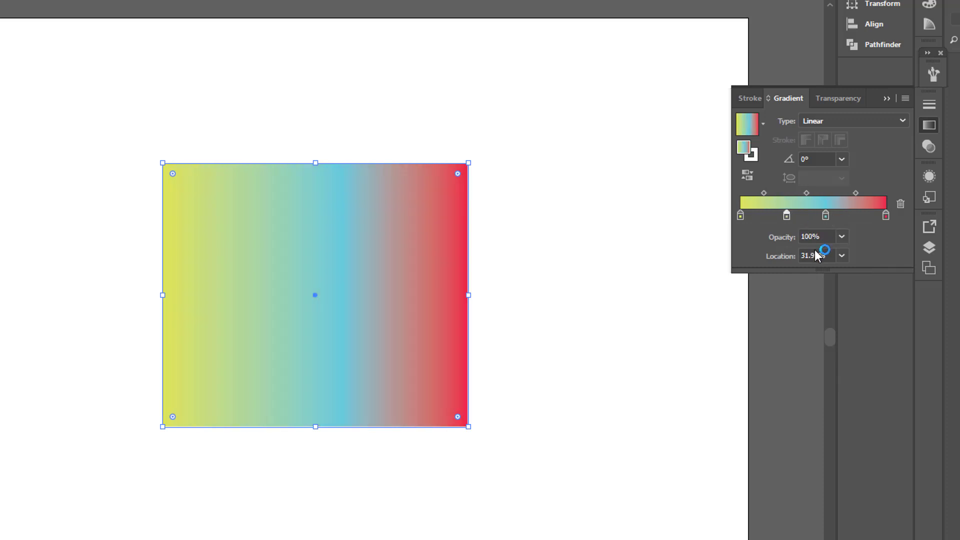
{"action": "left_click_drag", "start_coordinate": [786, 216], "coordinate": [786, 278]}
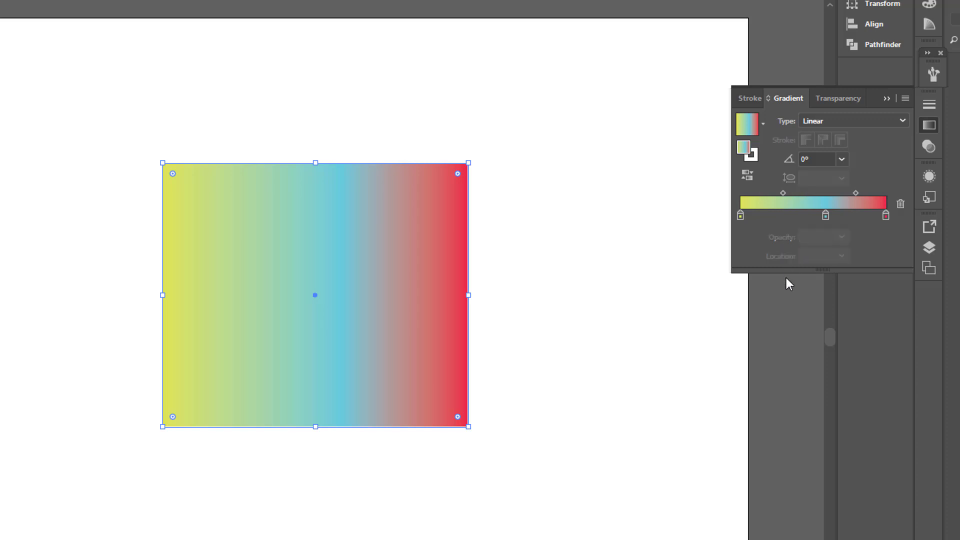
{"action": "left_click_drag", "start_coordinate": [827, 214], "coordinate": [827, 280]}
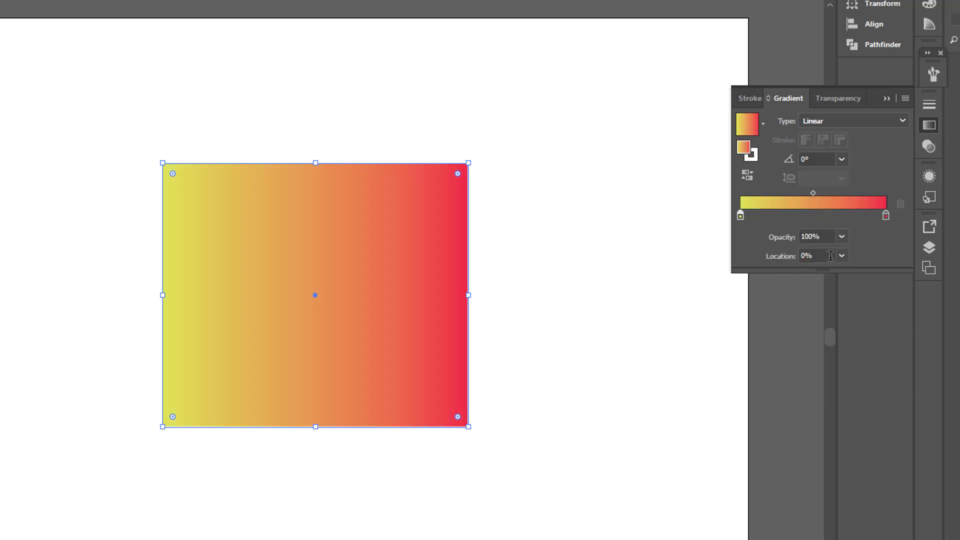
{"action": "left_click", "coordinate": [814, 214]}
{"action": "left_click", "coordinate": [842, 236]}
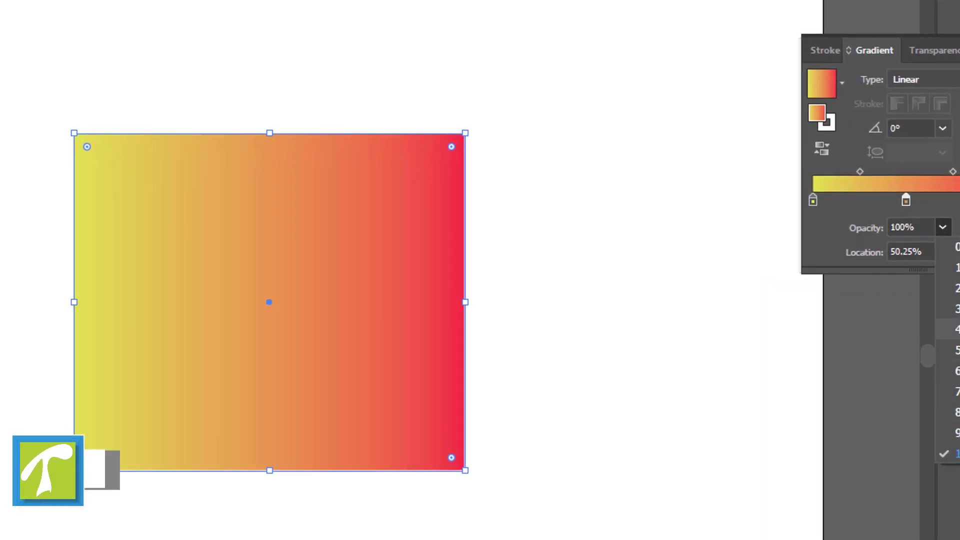
{"action": "left_click", "coordinate": [957, 329]}
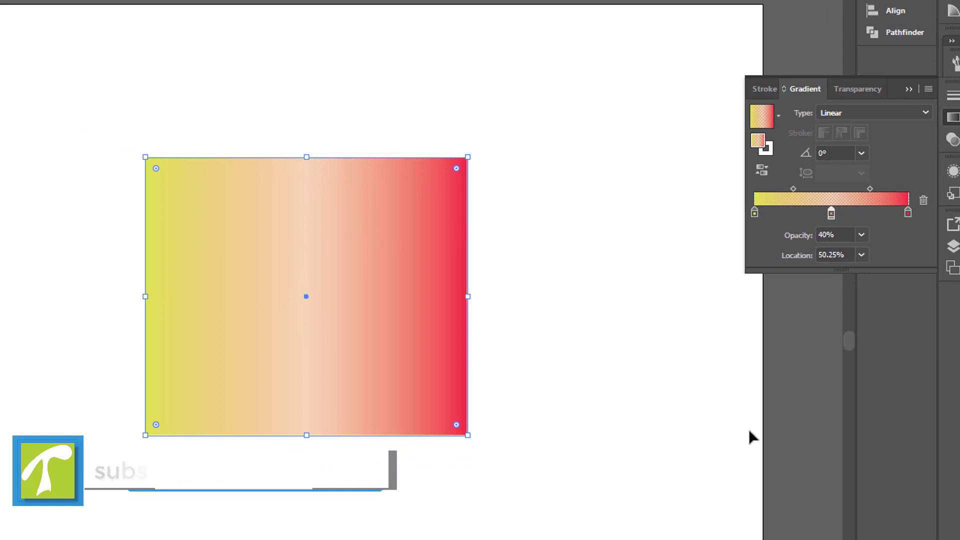
{"action": "left_click", "coordinate": [862, 235]}
{"action": "left_click", "coordinate": [884, 422]}
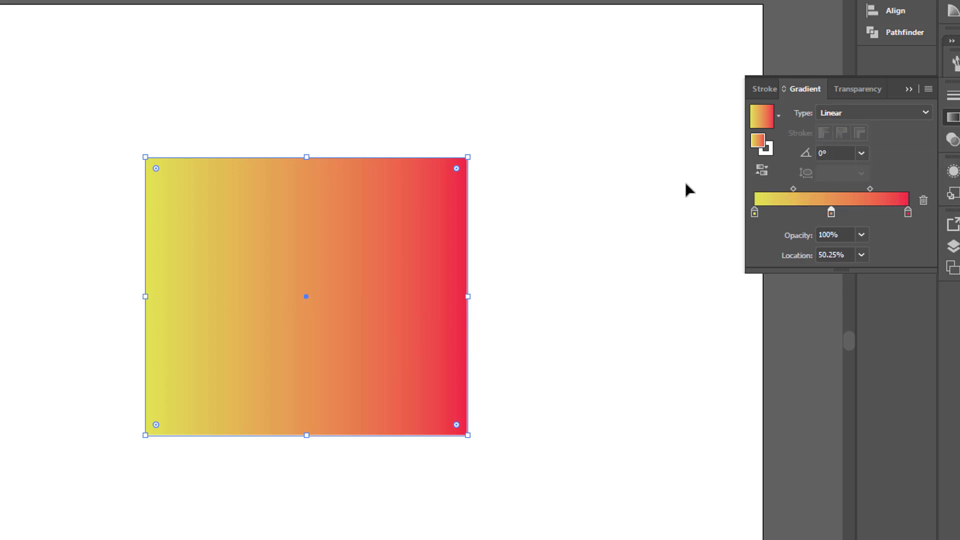
Make the gradient radial, drop the middle stop and shift the midpoint toward yellow.
{"action": "left_click", "coordinate": [835, 112]}
{"action": "left_click", "coordinate": [845, 145]}
{"action": "left_click", "coordinate": [600, 268]}
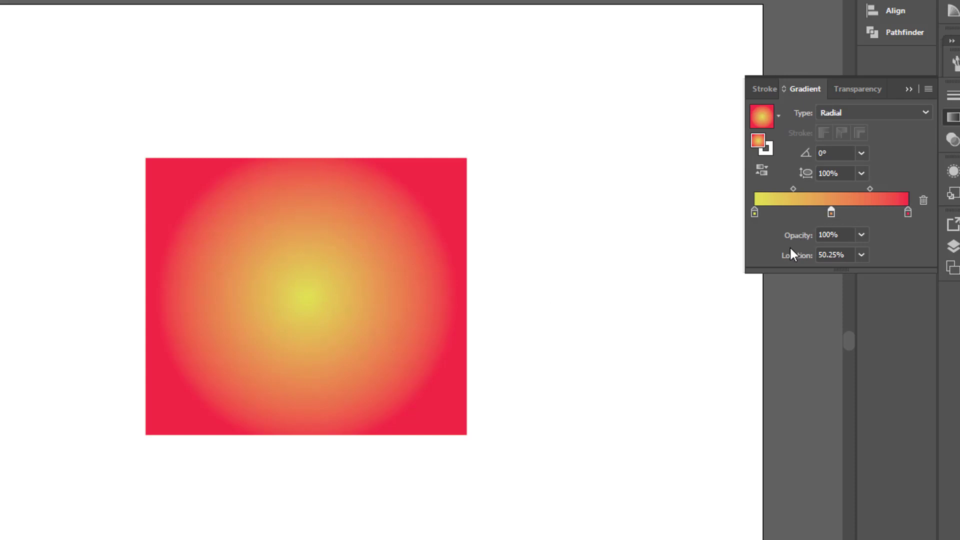
{"action": "left_click_drag", "start_coordinate": [833, 210], "coordinate": [842, 242]}
{"action": "left_click_drag", "start_coordinate": [831, 189], "coordinate": [804, 189]}
Remove the leftover middle stop and shrink the yellow centre to a 34.9% midpoint.
{"action": "left_click", "coordinate": [400, 292]}
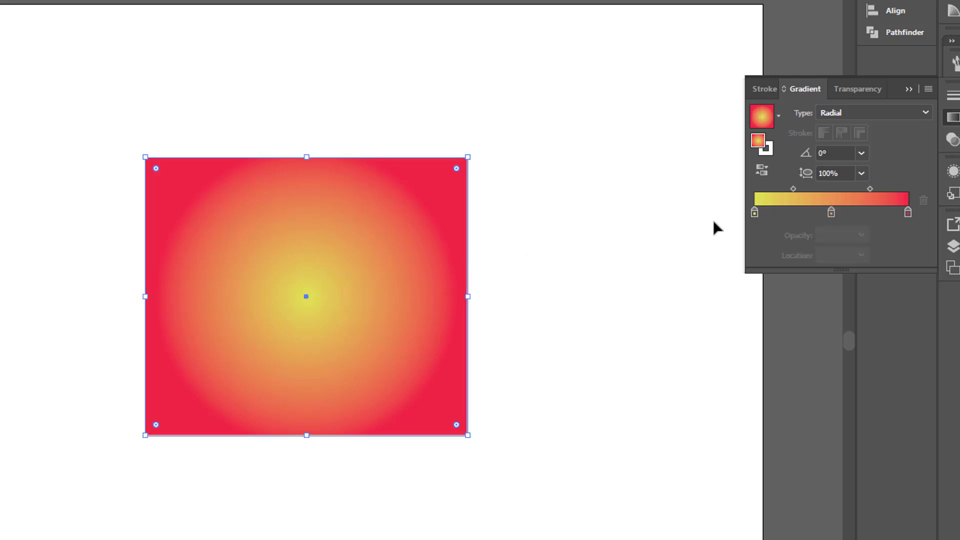
{"action": "left_click_drag", "start_coordinate": [831, 212], "coordinate": [834, 236]}
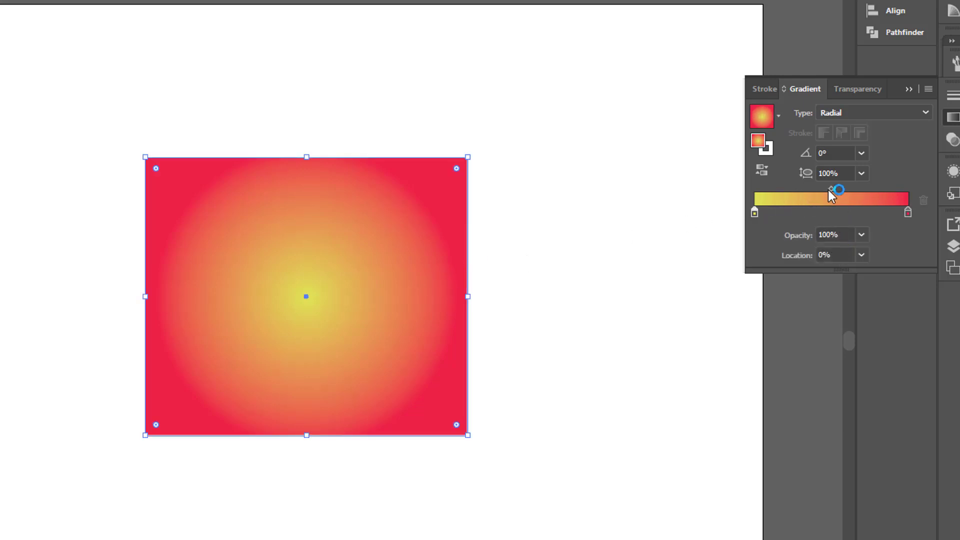
{"action": "mouse_move", "coordinate": [831, 189]}
{"action": "left_mouse_down"}
{"action": "mouse_move", "coordinate": [823, 189]}
{"action": "mouse_move", "coordinate": [863, 188]}
{"action": "mouse_move", "coordinate": [830, 189]}
{"action": "left_mouse_up"}
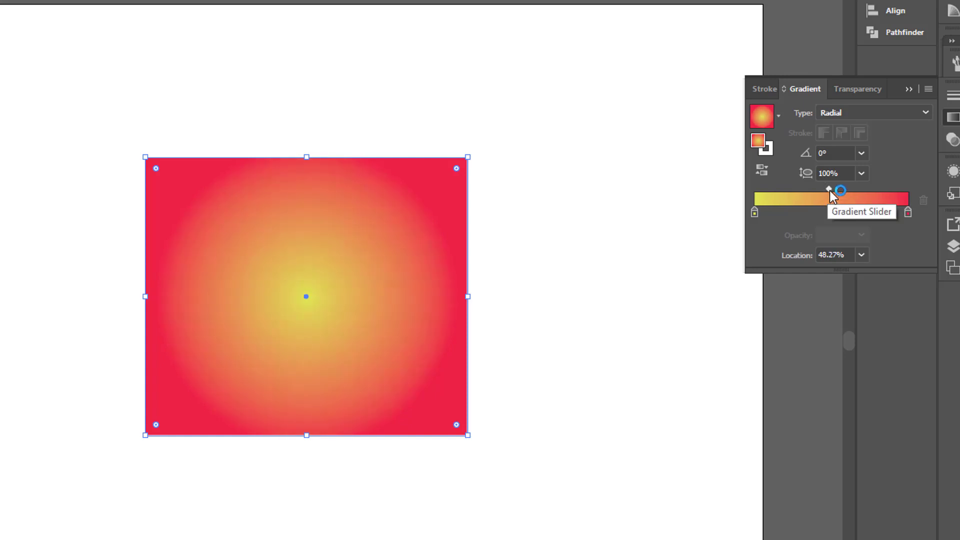
{"action": "left_click_drag", "start_coordinate": [830, 190], "coordinate": [809, 190]}
{"action": "left_click", "coordinate": [838, 113]}
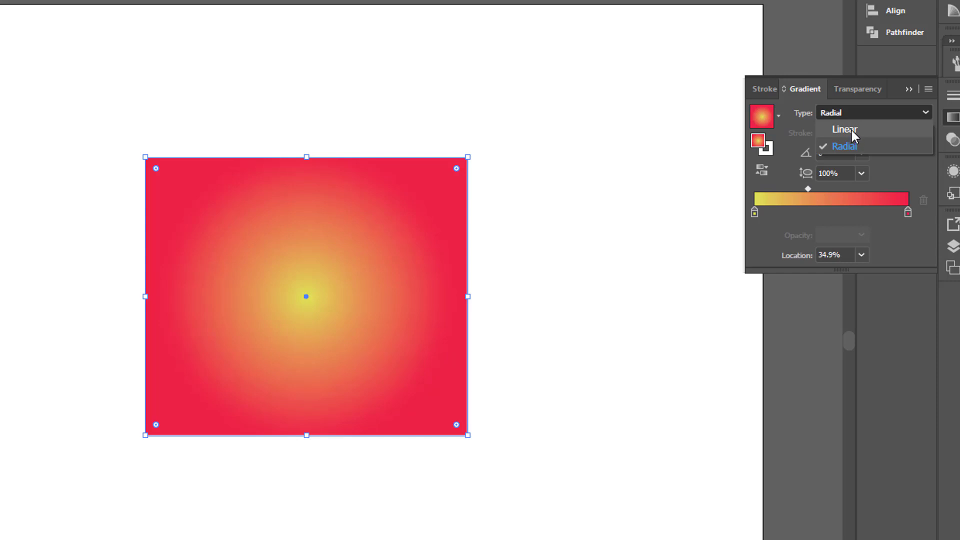
Return to a linear gradient with midpoint near 54% and a navy blue right end.
{"action": "left_click", "coordinate": [845, 130]}
{"action": "mouse_move", "coordinate": [809, 188]}
{"action": "left_mouse_down"}
{"action": "mouse_move", "coordinate": [837, 189]}
{"action": "mouse_move", "coordinate": [826, 189]}
{"action": "left_mouse_up"}
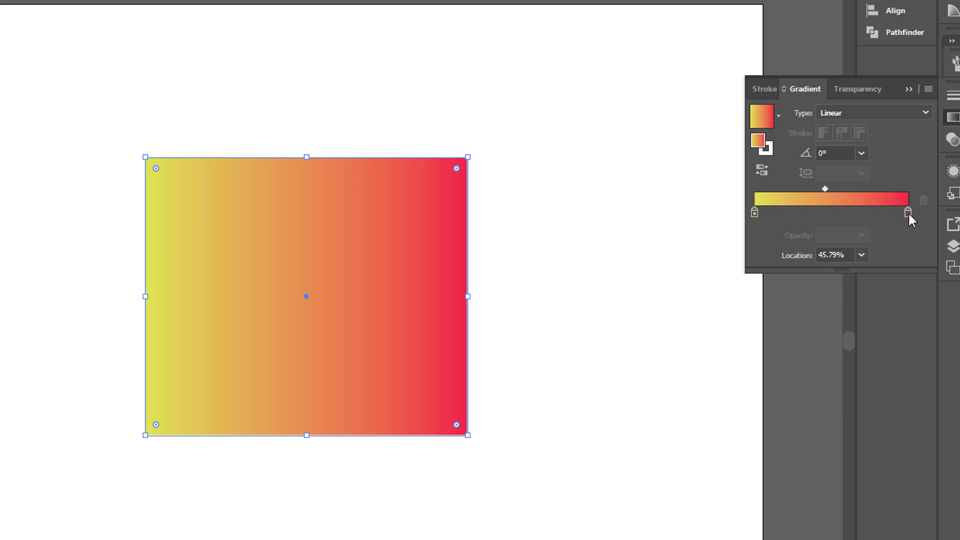
{"action": "left_click", "coordinate": [908, 212]}
{"action": "double_click", "coordinate": [908, 212]}
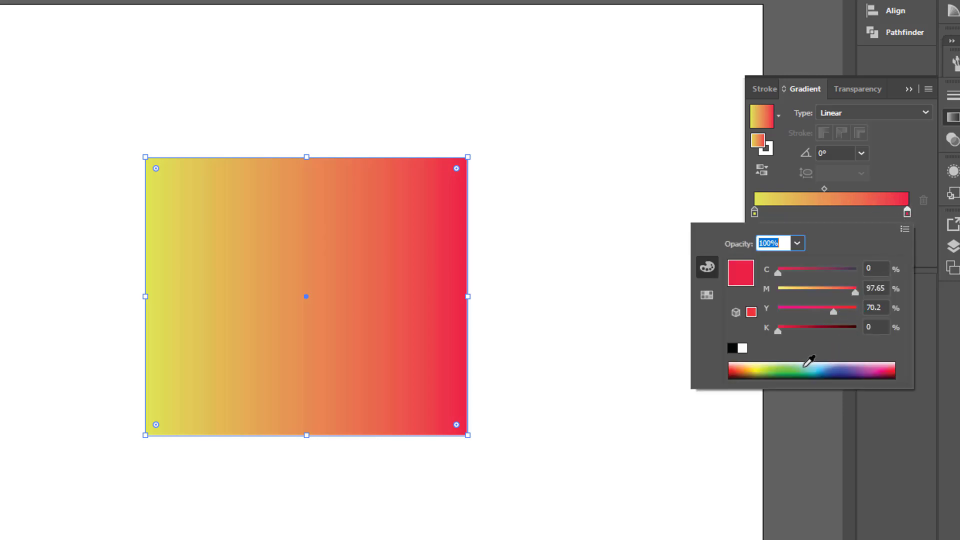
{"action": "left_click", "coordinate": [829, 369]}
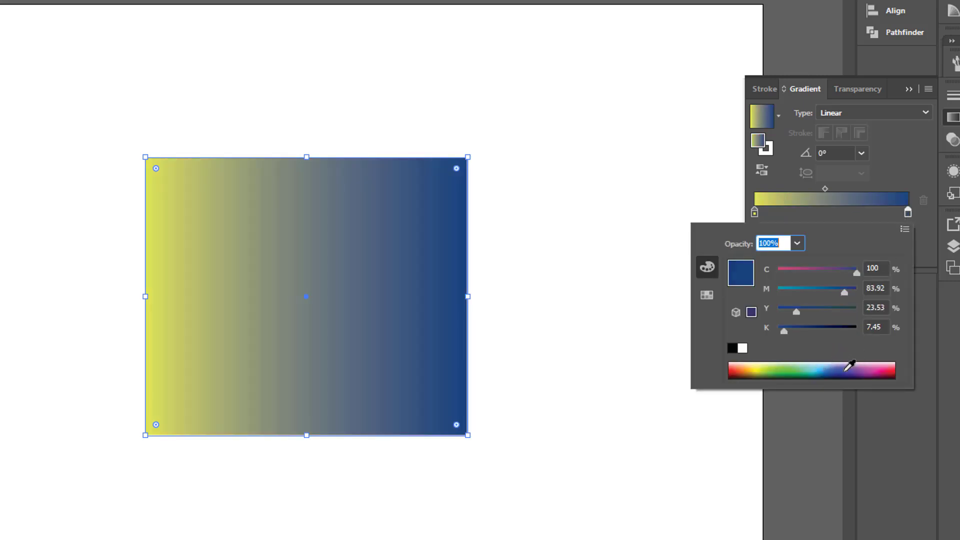
{"action": "left_click", "coordinate": [834, 369]}
{"action": "left_click", "coordinate": [835, 370]}
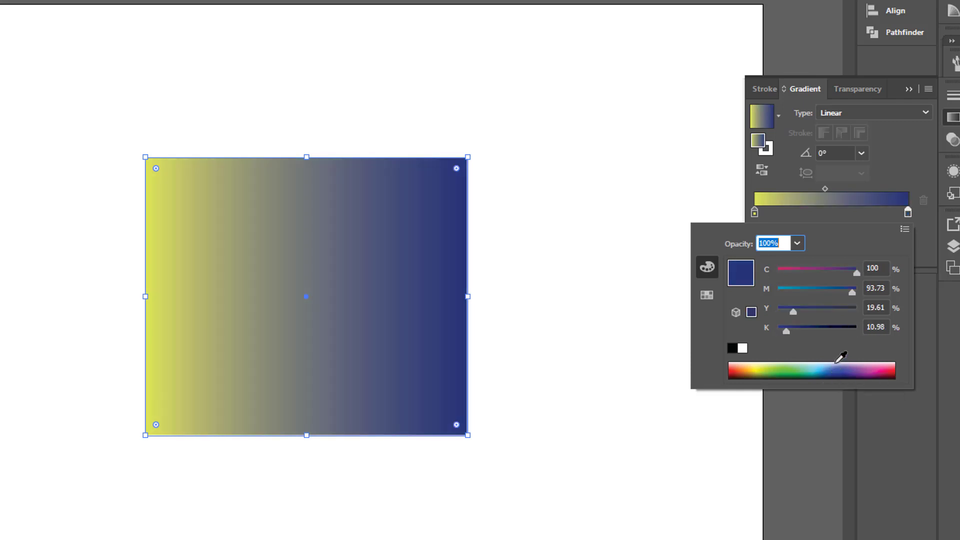
Turn the left end stop teal-green by lowering magenta and adding yellow.
{"action": "double_click", "coordinate": [755, 212]}
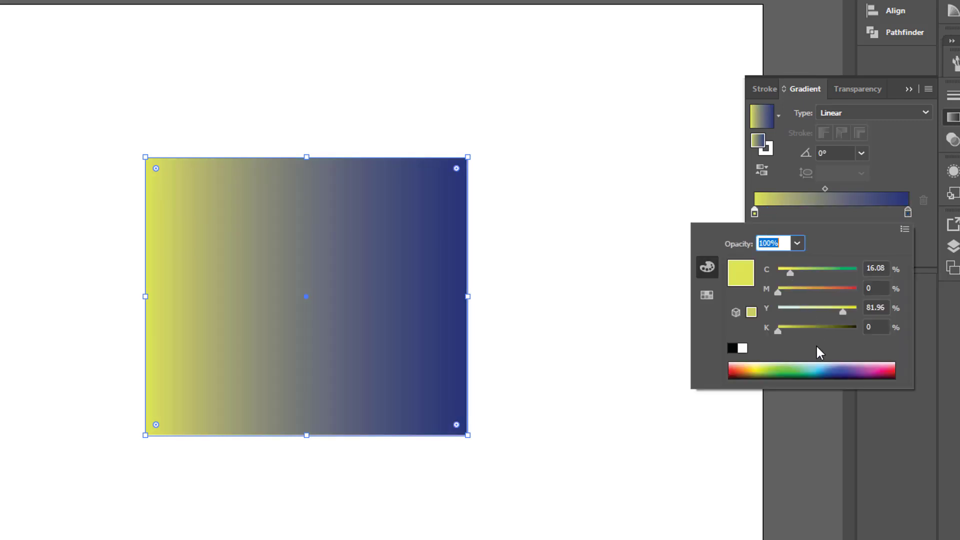
{"action": "left_click", "coordinate": [824, 371]}
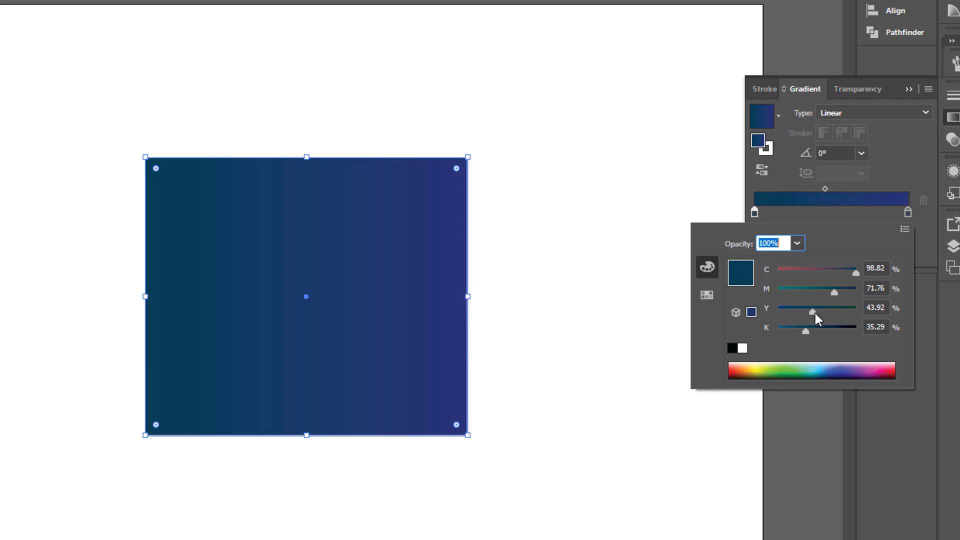
{"action": "left_click_drag", "start_coordinate": [816, 290], "coordinate": [782, 289]}
{"action": "left_click_drag", "start_coordinate": [832, 313], "coordinate": [825, 312]}
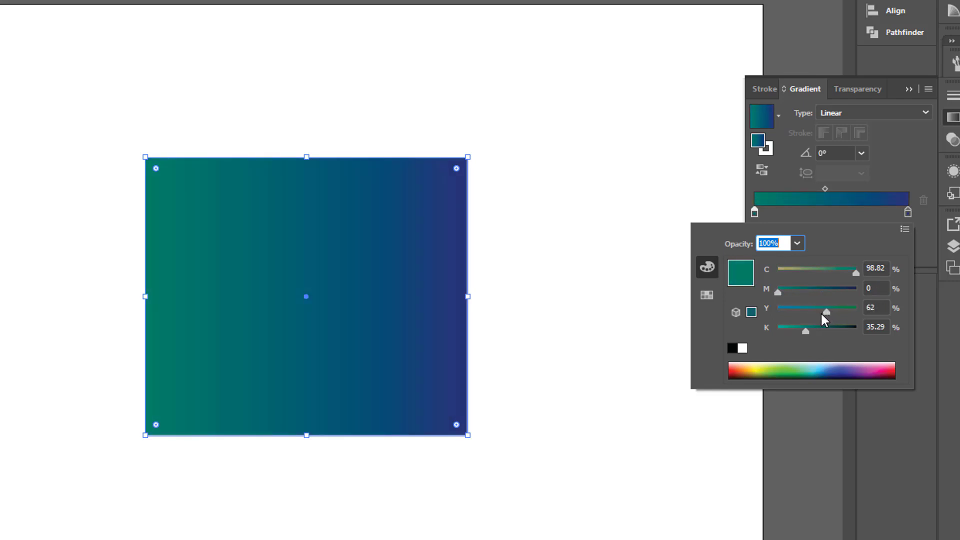
{"action": "left_click", "coordinate": [640, 388]}
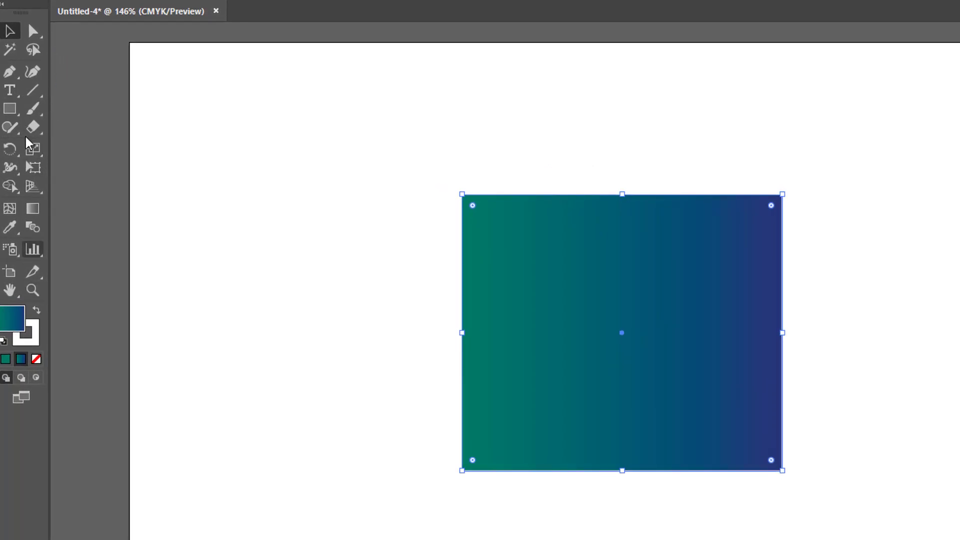
Try diagonal and vertical gradient directions across the rectangle with the Gradient tool.
{"action": "left_click", "coordinate": [36, 209]}
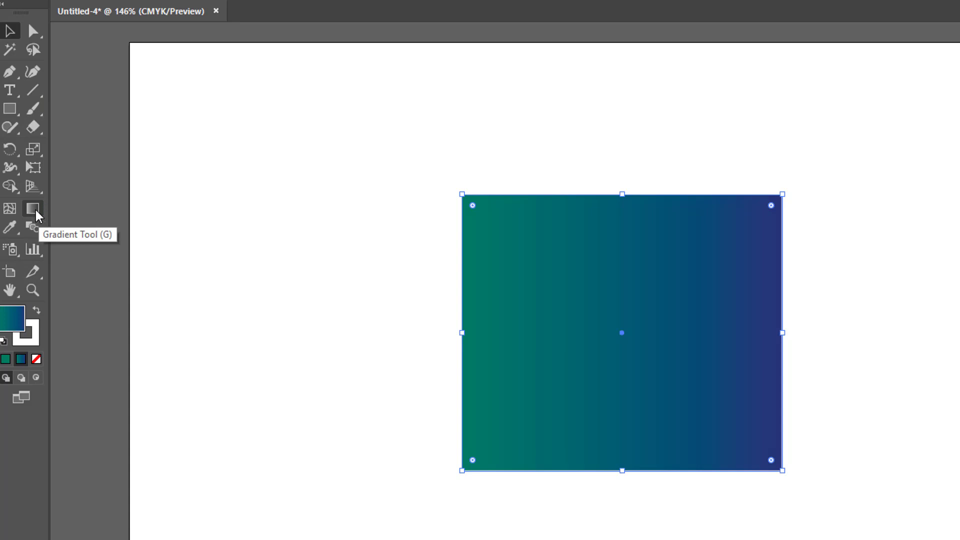
{"action": "left_click", "coordinate": [35, 206]}
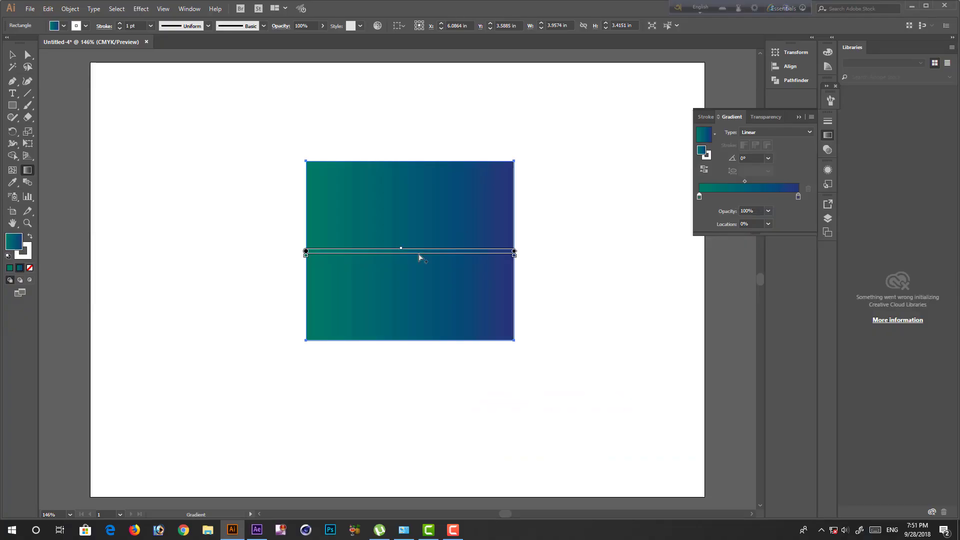
{"action": "mouse_move", "coordinate": [410, 251]}
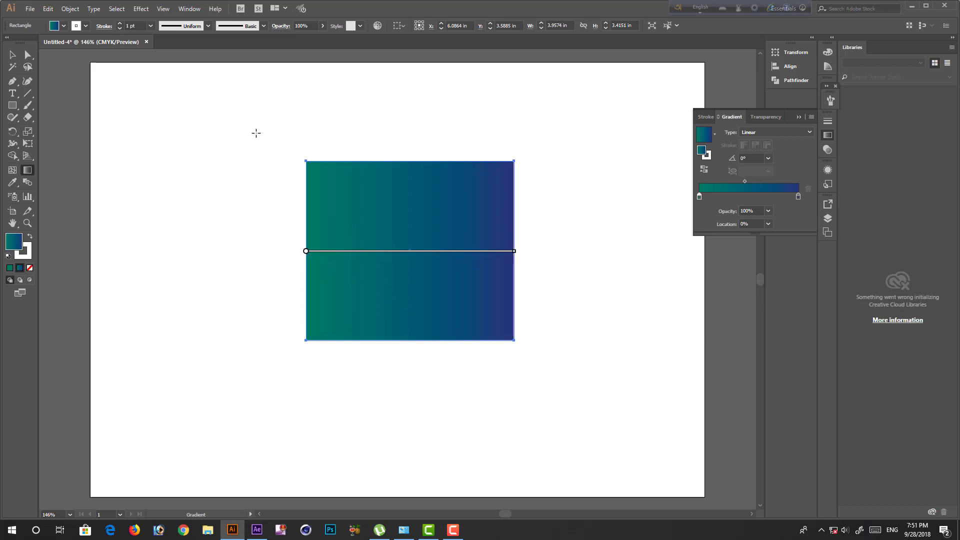
{"action": "left_click_drag", "start_coordinate": [257, 132], "coordinate": [564, 370]}
{"action": "mouse_move", "coordinate": [390, 341]}
{"action": "left_mouse_down"}
{"action": "mouse_move", "coordinate": [358, 384]}
{"action": "mouse_move", "coordinate": [420, 407]}
{"action": "mouse_move", "coordinate": [431, 135]}
{"action": "mouse_move", "coordinate": [439, 165]}
{"action": "left_mouse_up"}
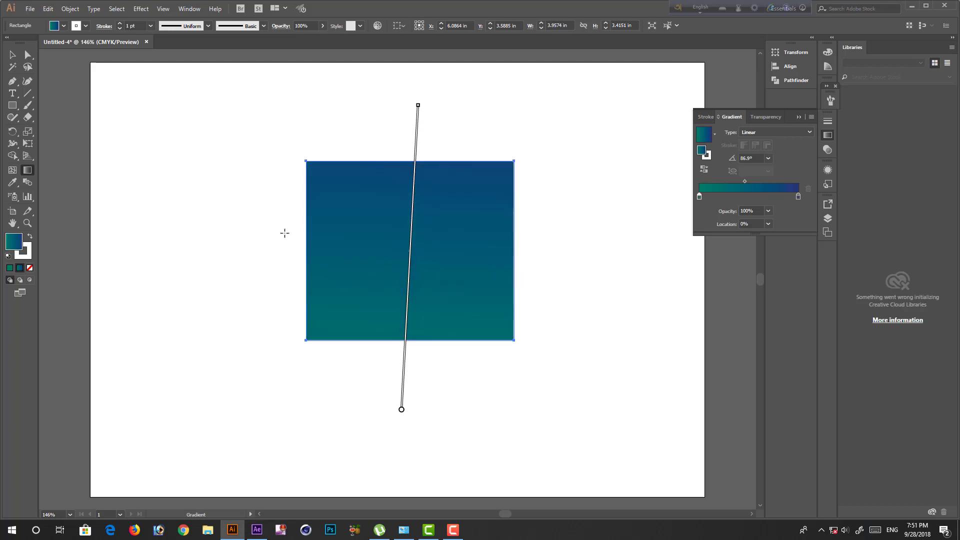
{"action": "left_click_drag", "start_coordinate": [236, 139], "coordinate": [583, 393]}
{"action": "mouse_move", "coordinate": [351, 365]}
{"action": "left_mouse_down"}
{"action": "mouse_move", "coordinate": [486, 158]}
{"action": "mouse_move", "coordinate": [484, 107]}
{"action": "left_mouse_up"}
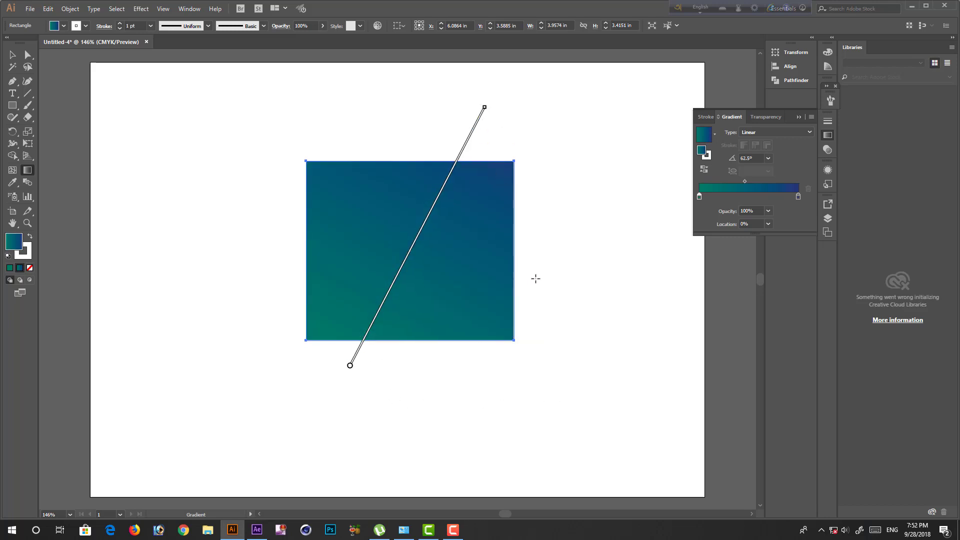
Set a horizontal gradient at 177.8°, running blue on the left to teal on the right.
{"action": "left_click_drag", "start_coordinate": [580, 258], "coordinate": [181, 242]}
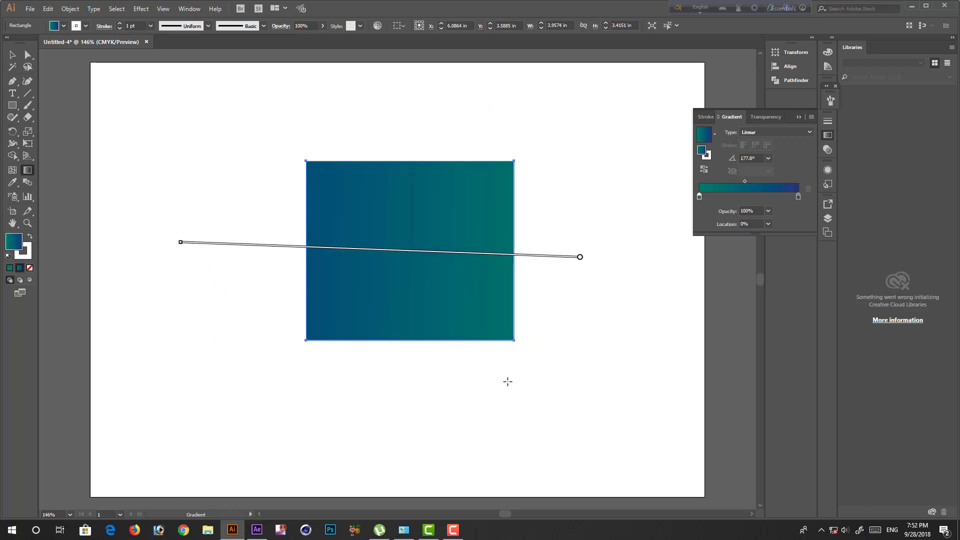
{"action": "left_click_drag", "start_coordinate": [475, 257], "coordinate": [495, 257]}
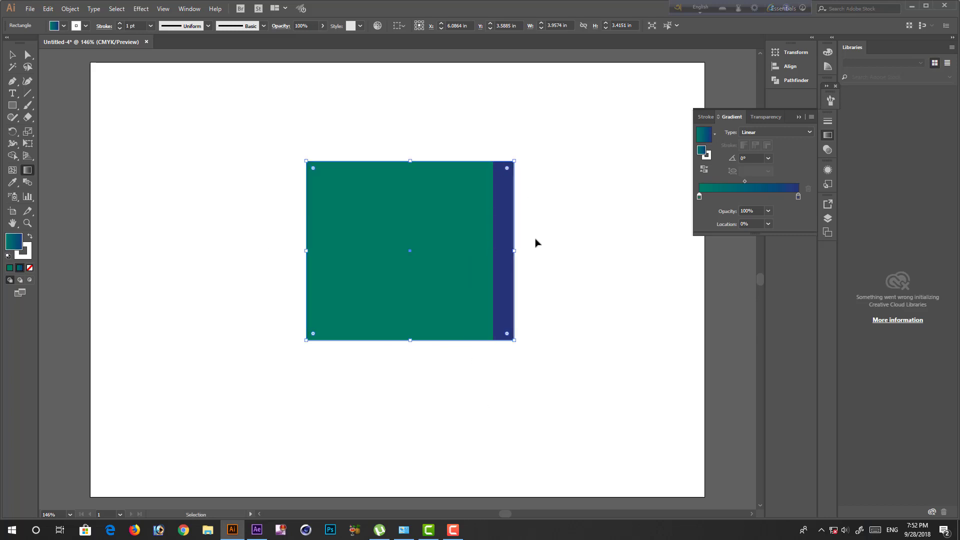
{"action": "key", "text": "ctrl+z"}
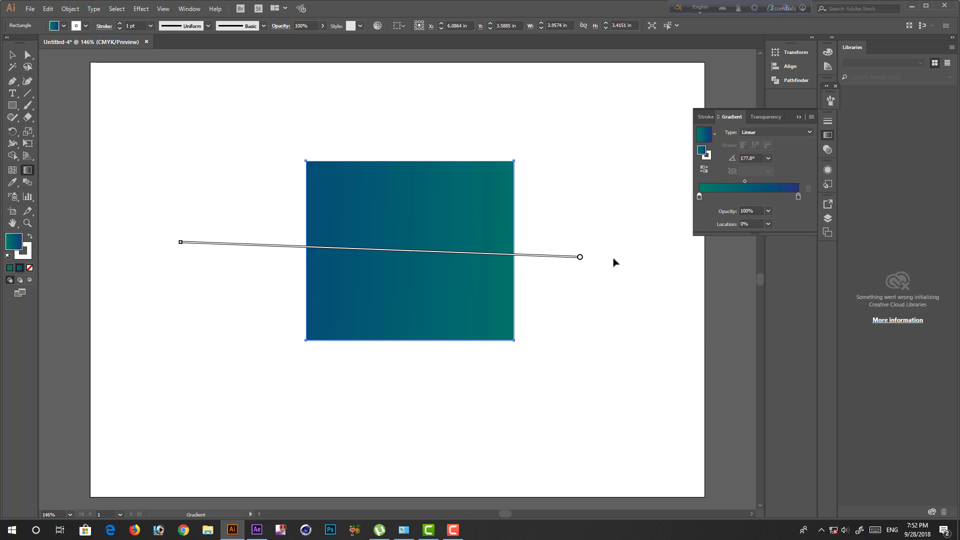
{"action": "key", "text": "v"}
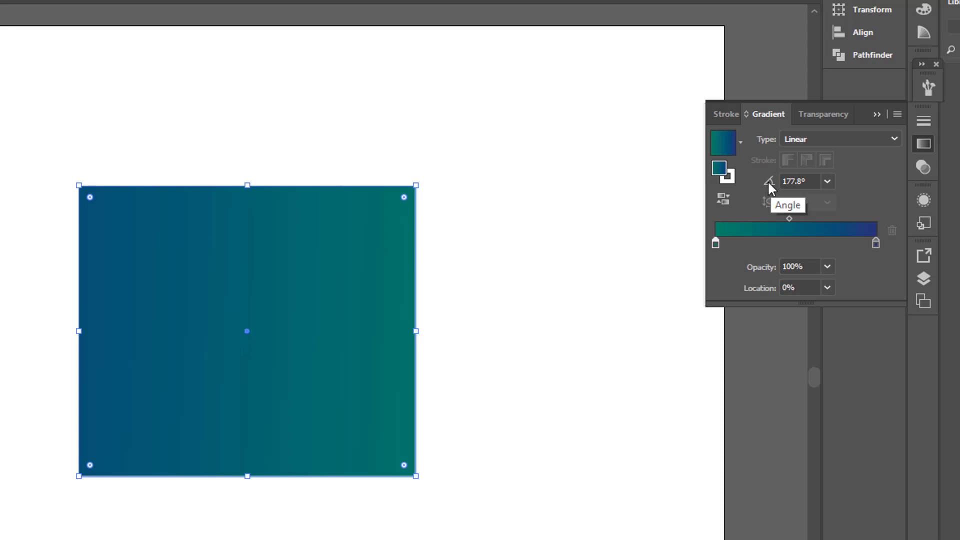
Set the rectangle's gradient angle to 45°, running teal bottom-left to blue top-right.
{"action": "left_click", "coordinate": [828, 182]}
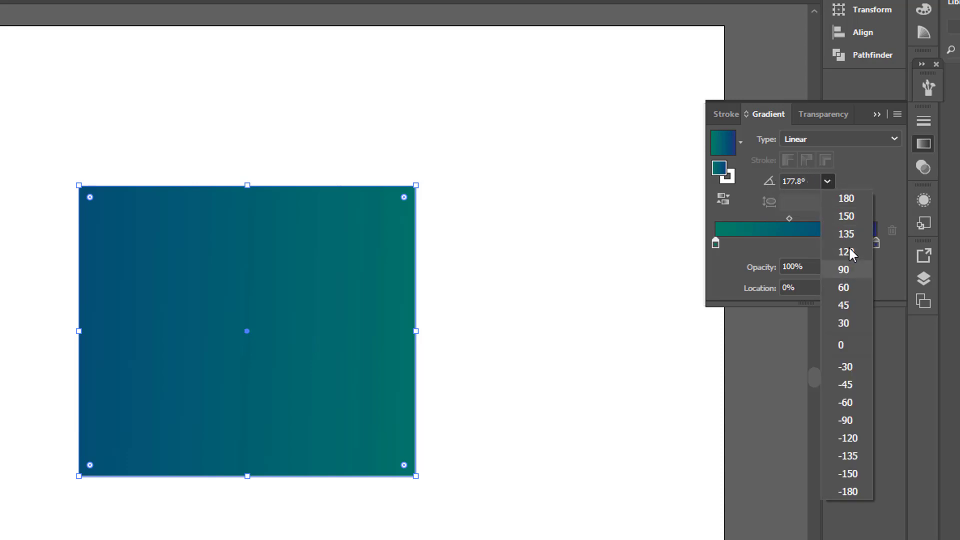
{"action": "left_click", "coordinate": [850, 417]}
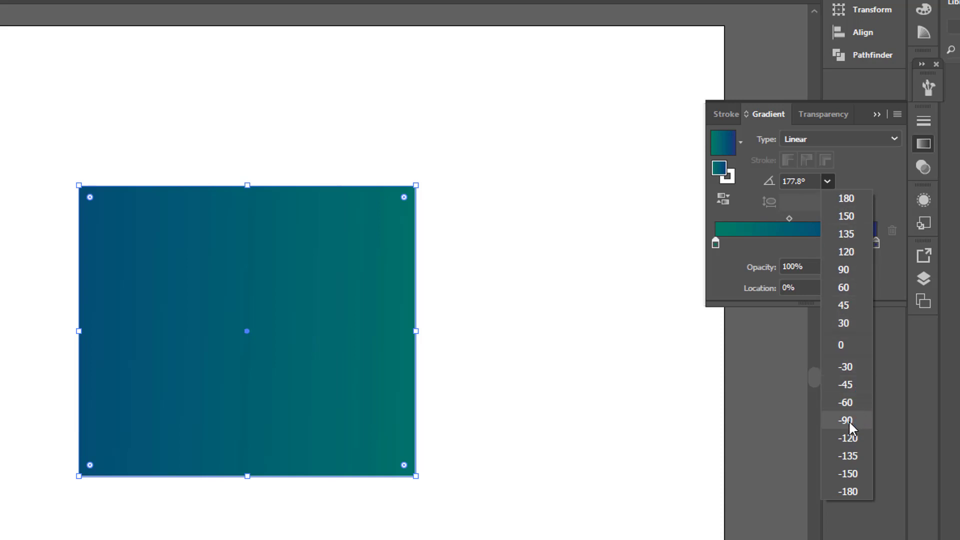
{"action": "left_click", "coordinate": [848, 306]}
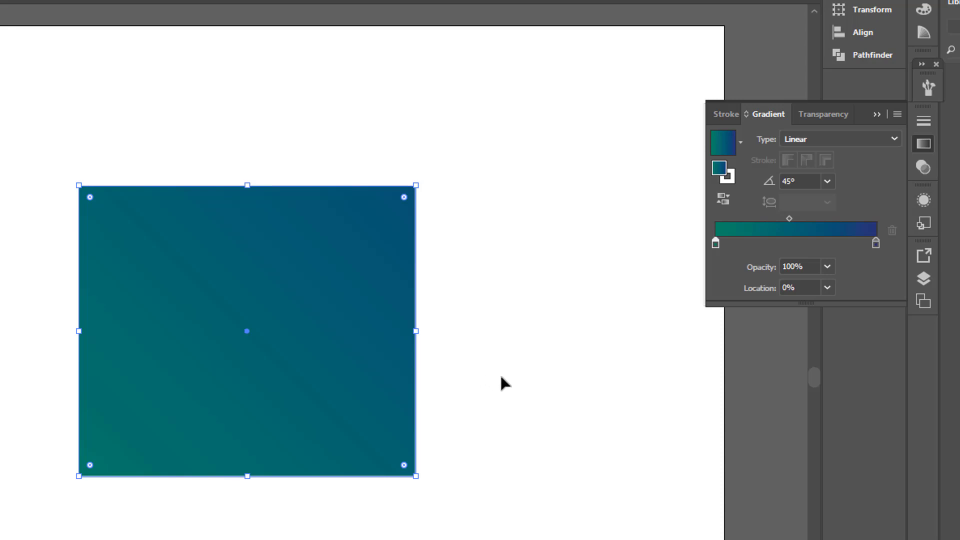
{"action": "left_click", "coordinate": [608, 273]}
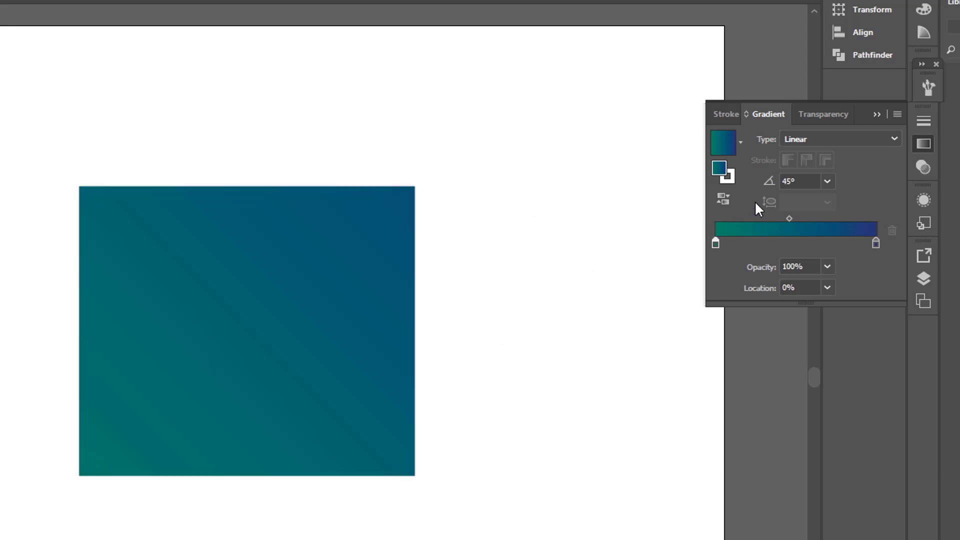
{"action": "left_click", "coordinate": [742, 143]}
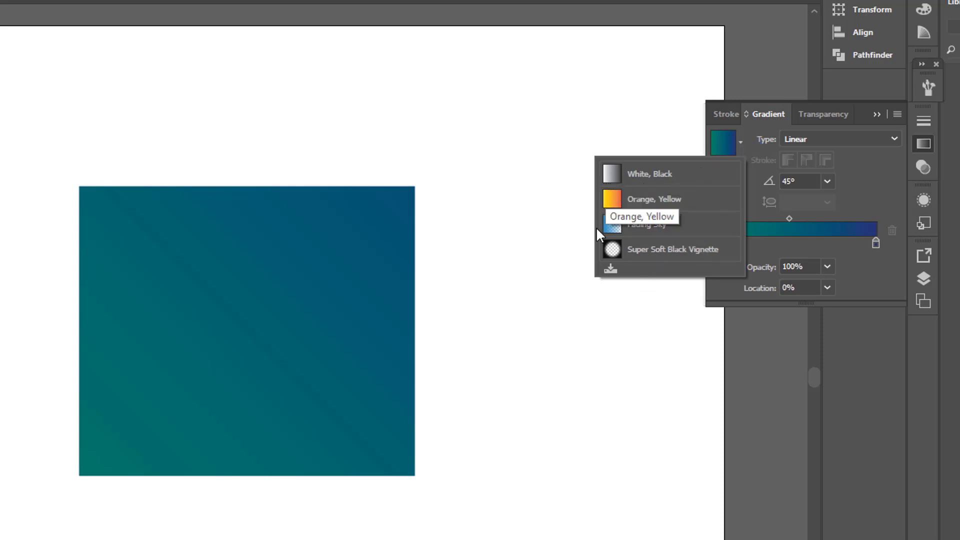
{"action": "left_click", "coordinate": [478, 312]}
{"action": "left_click", "coordinate": [383, 328]}
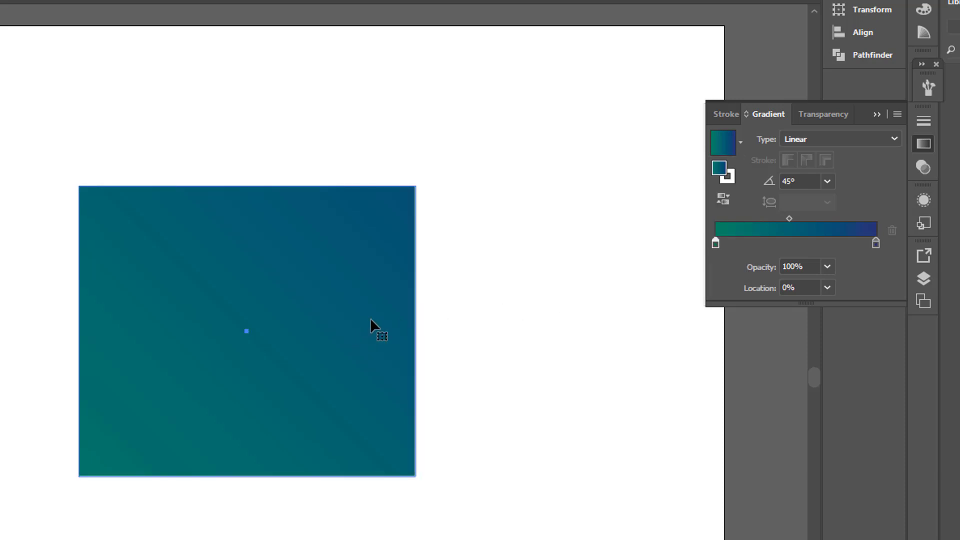
{"action": "left_click", "coordinate": [741, 143]}
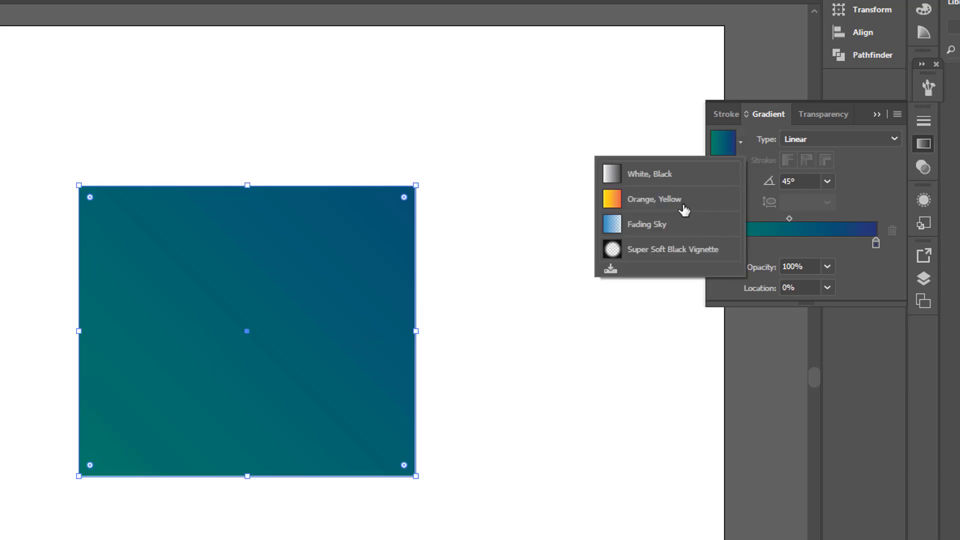
{"action": "left_click", "coordinate": [678, 201]}
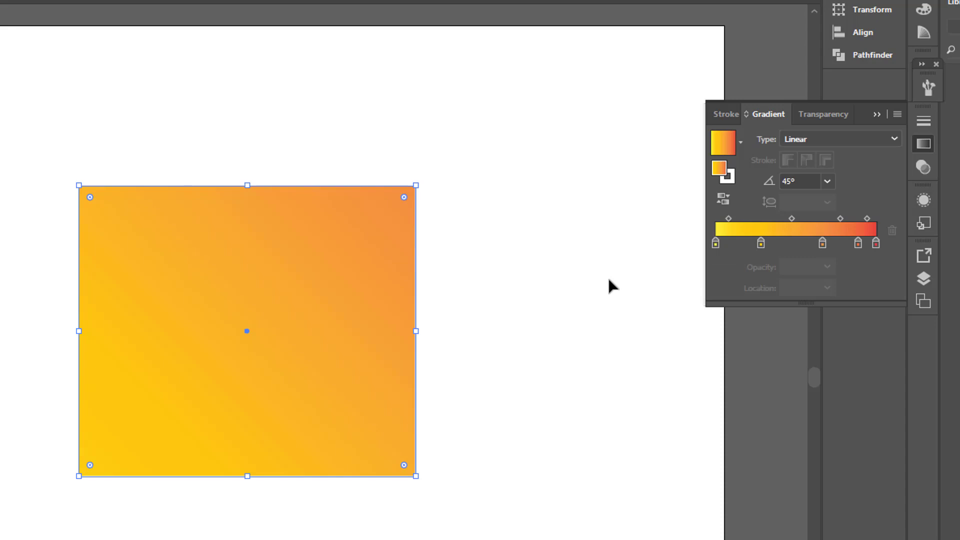
{"action": "left_click", "coordinate": [596, 309]}
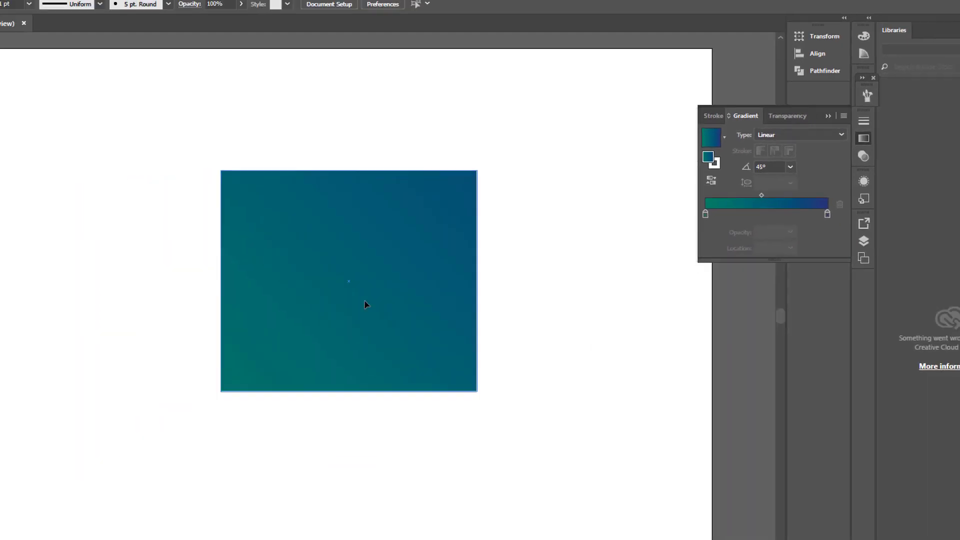
Move the gradient rectangle to the artboard's upper left.
{"action": "left_click_drag", "start_coordinate": [445, 279], "coordinate": [229, 178]}
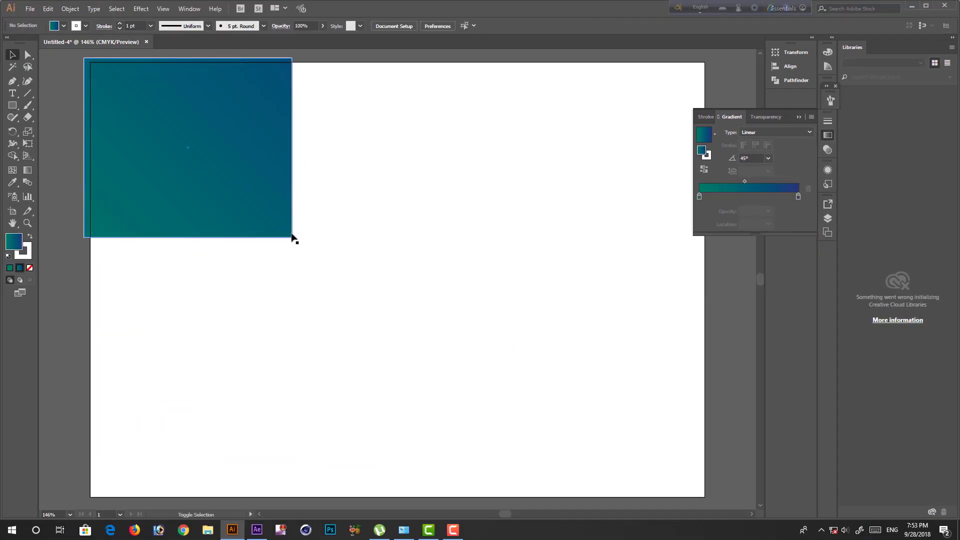
{"action": "mouse_move", "coordinate": [292, 237]}
{"action": "left_mouse_down"}
{"action": "mouse_move", "coordinate": [317, 262]}
{"action": "mouse_move", "coordinate": [242, 194]}
{"action": "left_mouse_up"}
{"action": "left_click", "coordinate": [284, 244]}
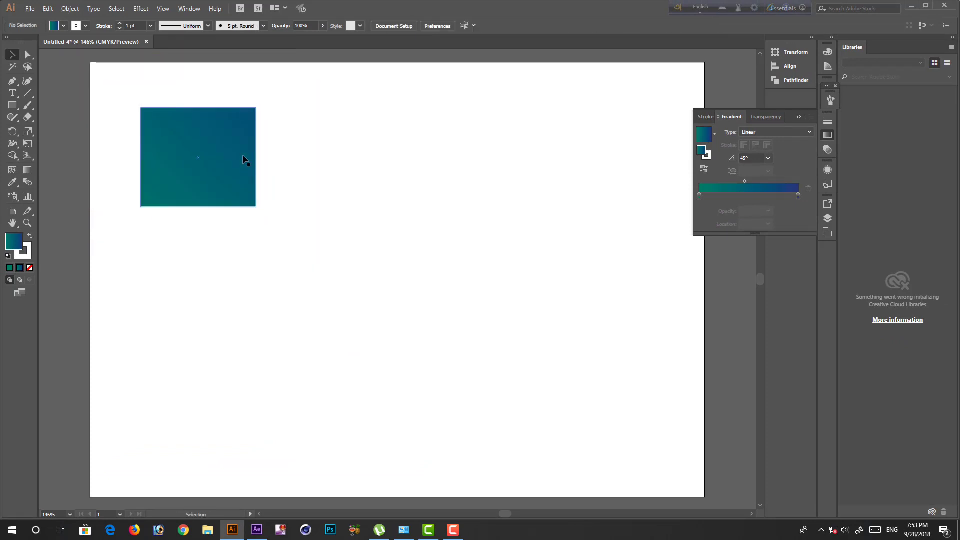
Choose the Pen tool and adjust fill and stroke colours, with a 0.25 pt stroke weight.
{"action": "left_click", "coordinate": [13, 81]}
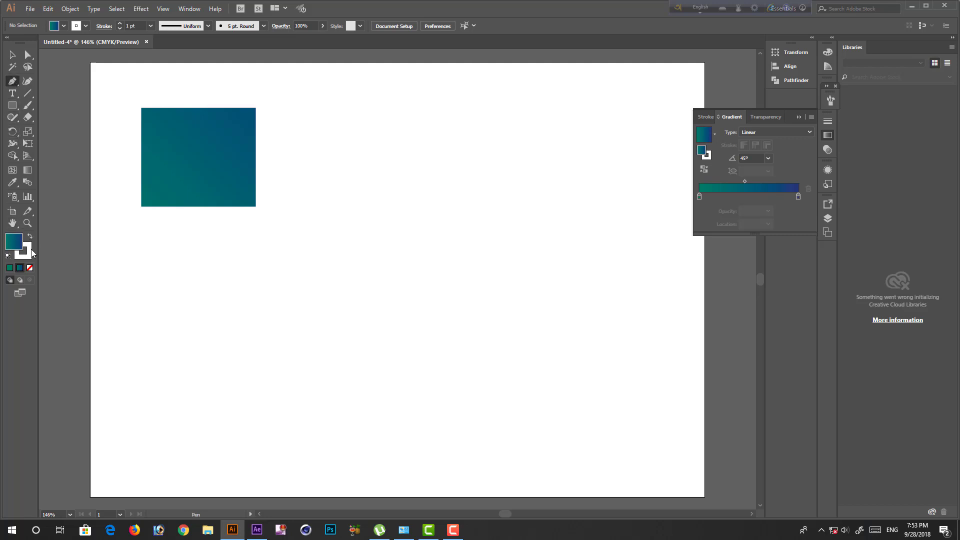
{"action": "left_click", "coordinate": [29, 236]}
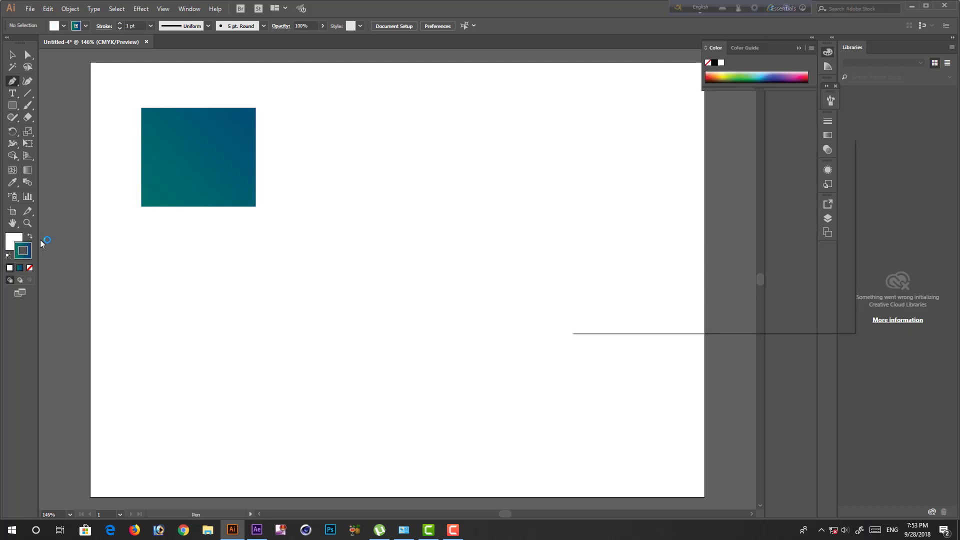
{"action": "double_click", "coordinate": [23, 250]}
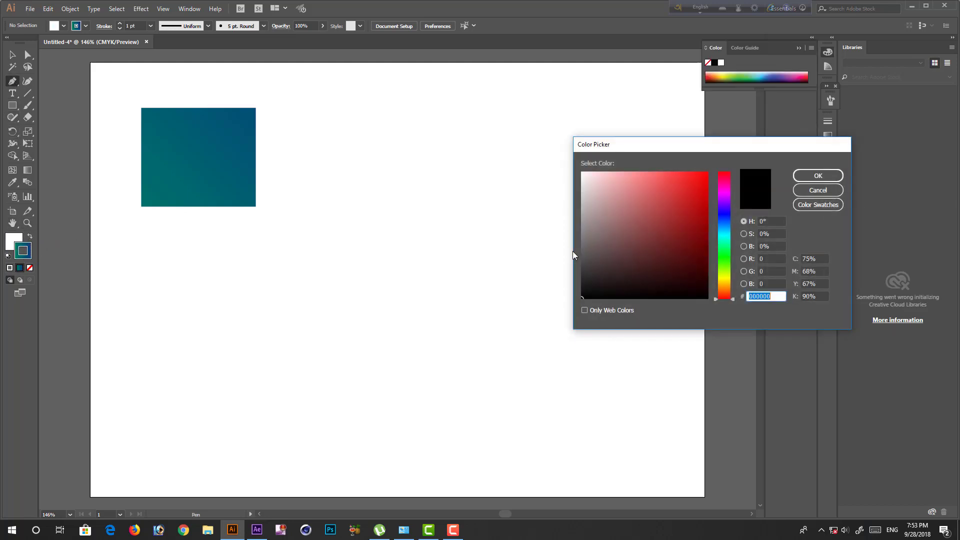
{"action": "left_click", "coordinate": [818, 176]}
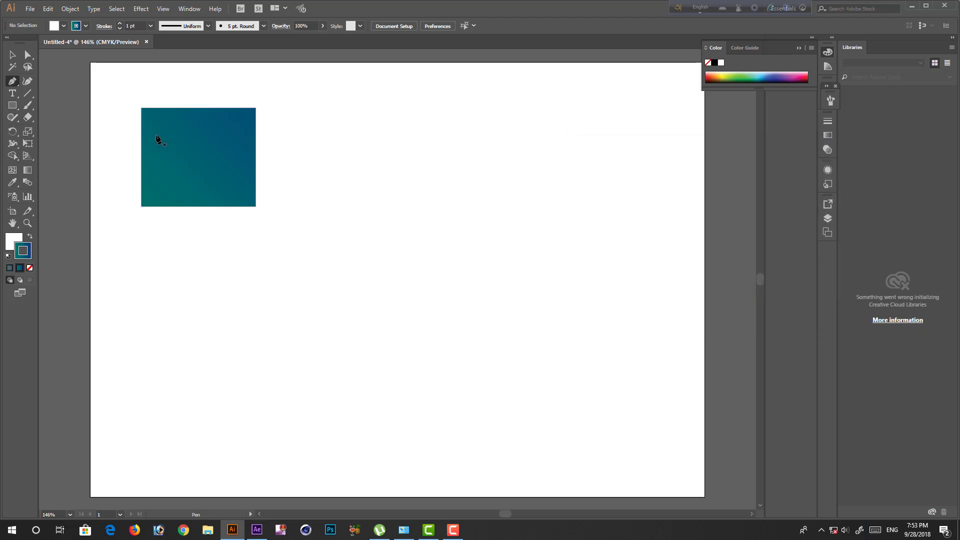
{"action": "double_click", "coordinate": [28, 256]}
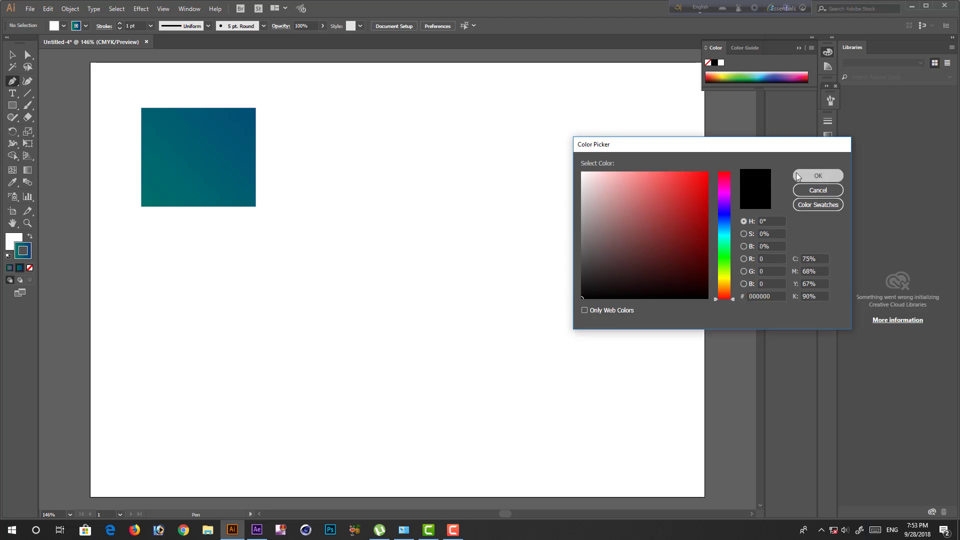
{"action": "left_click", "coordinate": [818, 175]}
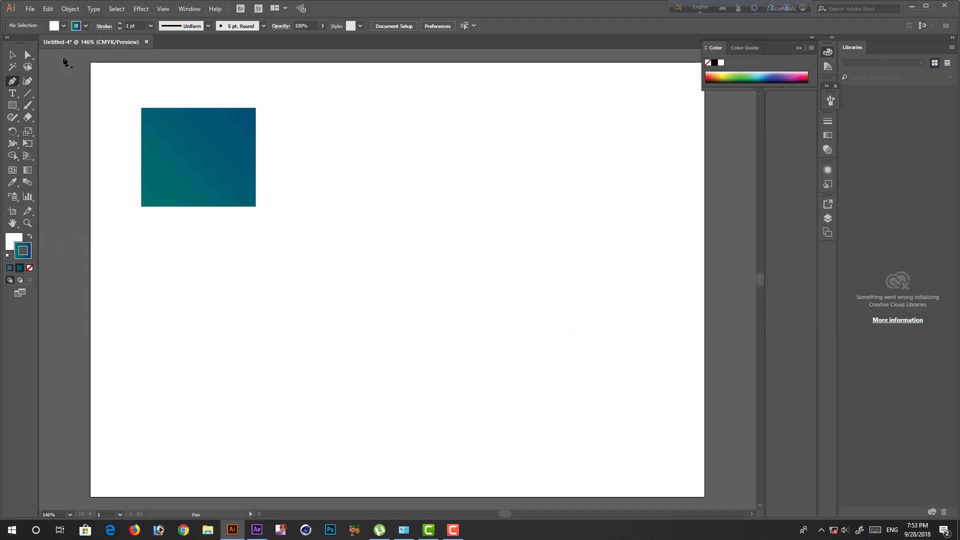
{"action": "left_click", "coordinate": [151, 25]}
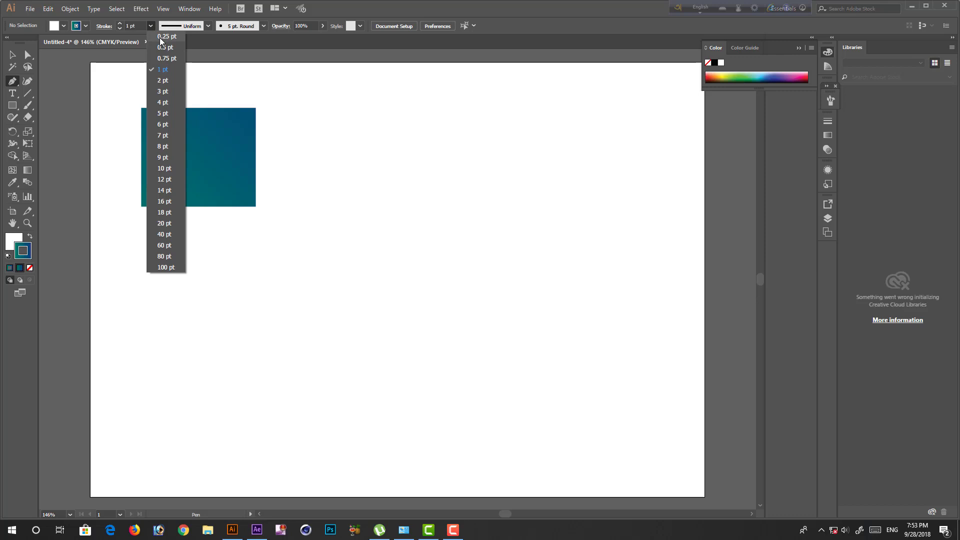
{"action": "left_click", "coordinate": [162, 42]}
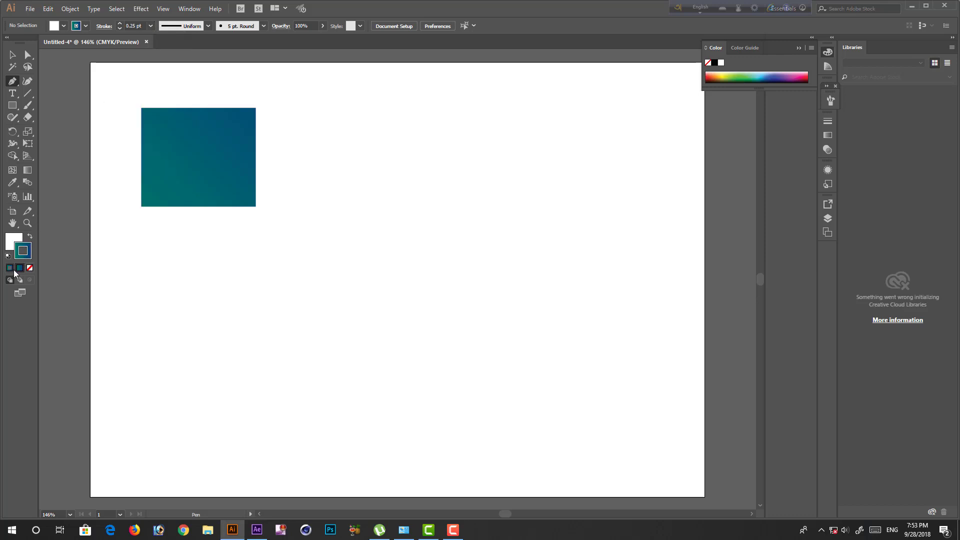
Set fill to None and stroke to black, then place the petal's bottom anchor.
{"action": "left_click", "coordinate": [29, 268]}
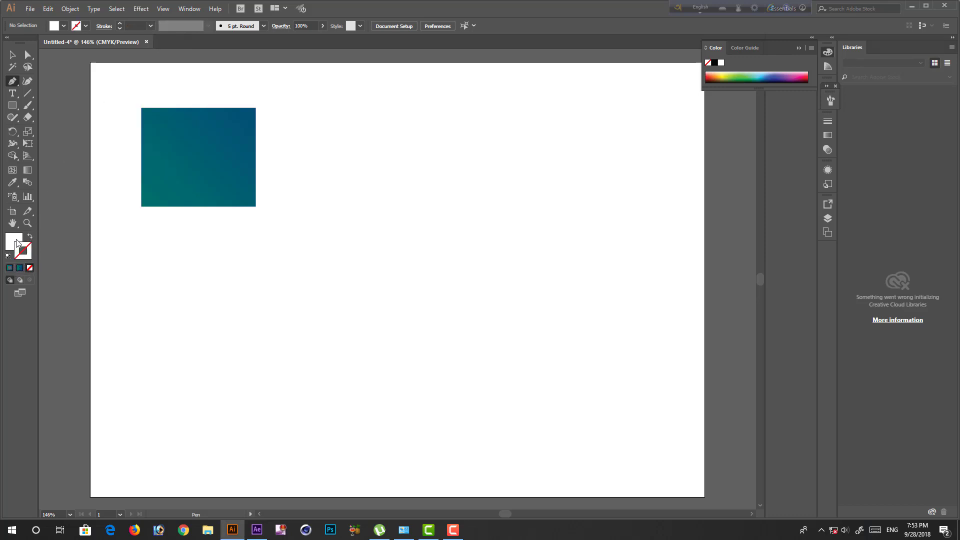
{"action": "left_click", "coordinate": [29, 267]}
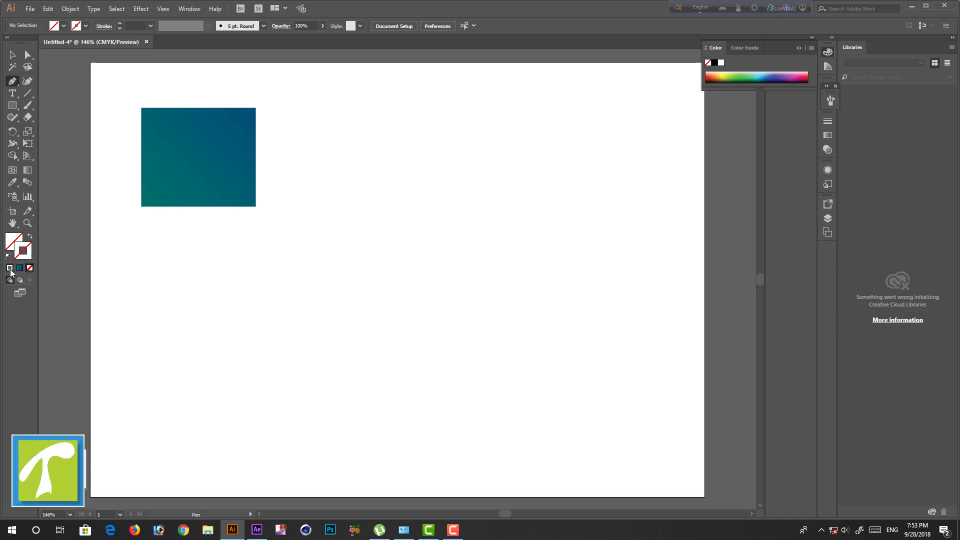
{"action": "left_click", "coordinate": [9, 268]}
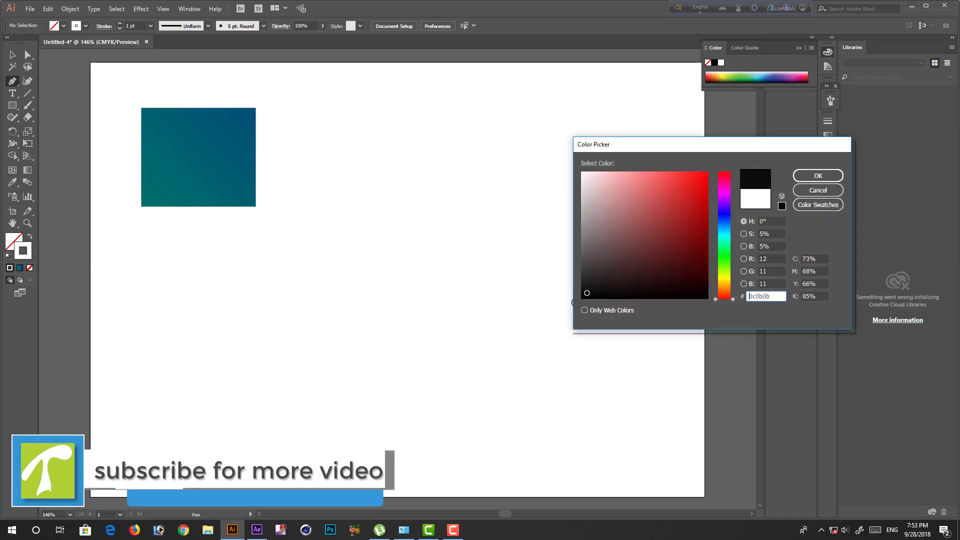
{"action": "left_click", "coordinate": [798, 180]}
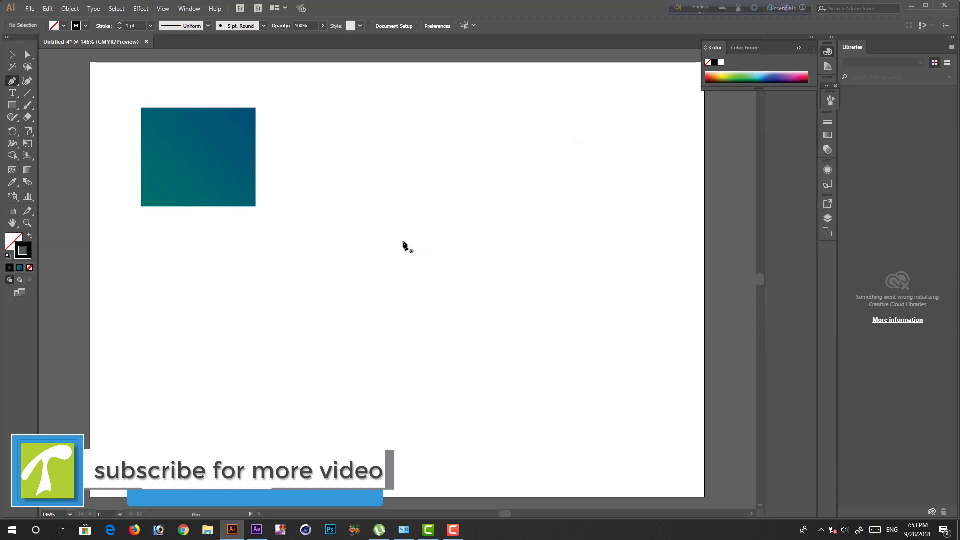
{"action": "left_click", "coordinate": [397, 249]}
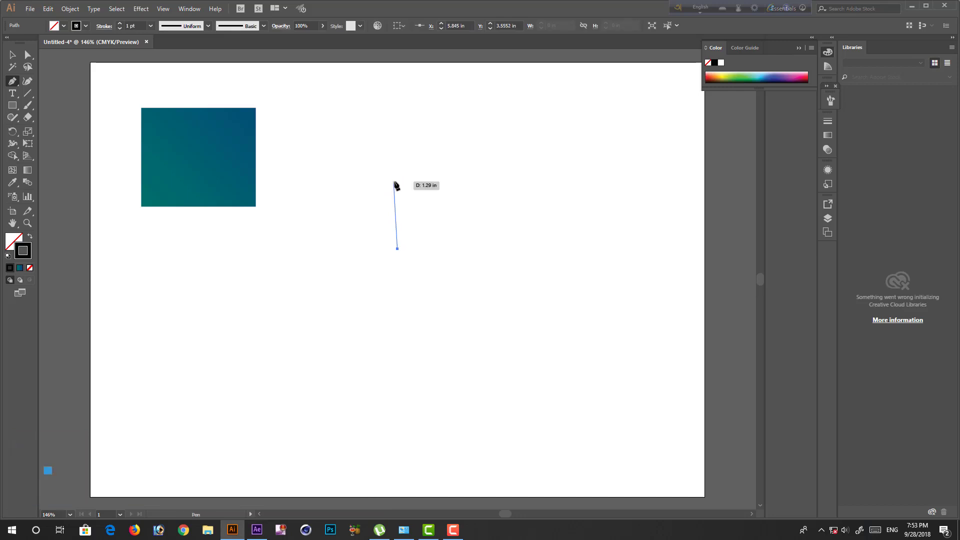
Draw a closed pointed leaf path, about 0.611 × 1.3033 in, beside the rectangle, and select it.
{"action": "left_click_drag", "start_coordinate": [398, 180], "coordinate": [424, 144]}
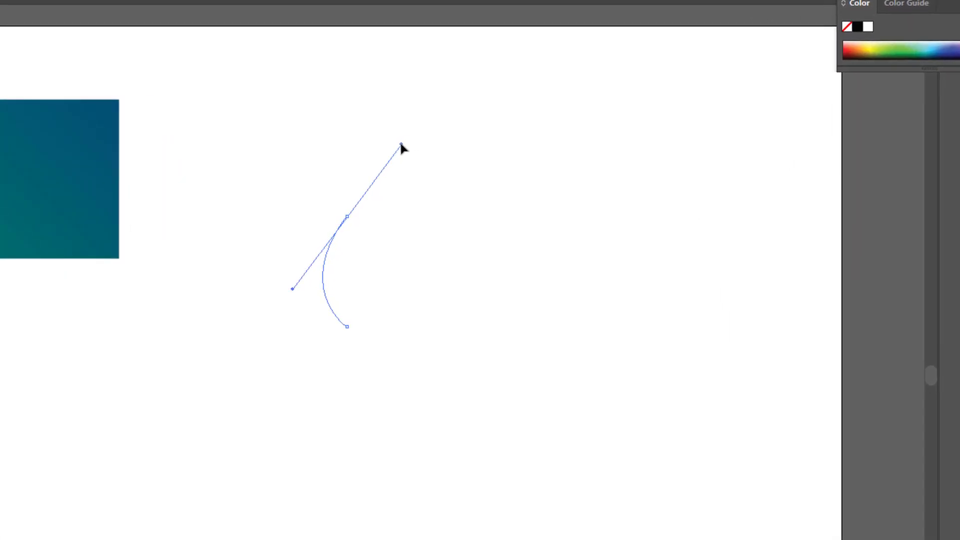
{"action": "left_click_drag", "start_coordinate": [402, 145], "coordinate": [371, 238]}
{"action": "mouse_move", "coordinate": [347, 326]}
{"action": "left_mouse_down"}
{"action": "mouse_move", "coordinate": [316, 359]}
{"action": "mouse_move", "coordinate": [299, 355]}
{"action": "left_mouse_up"}
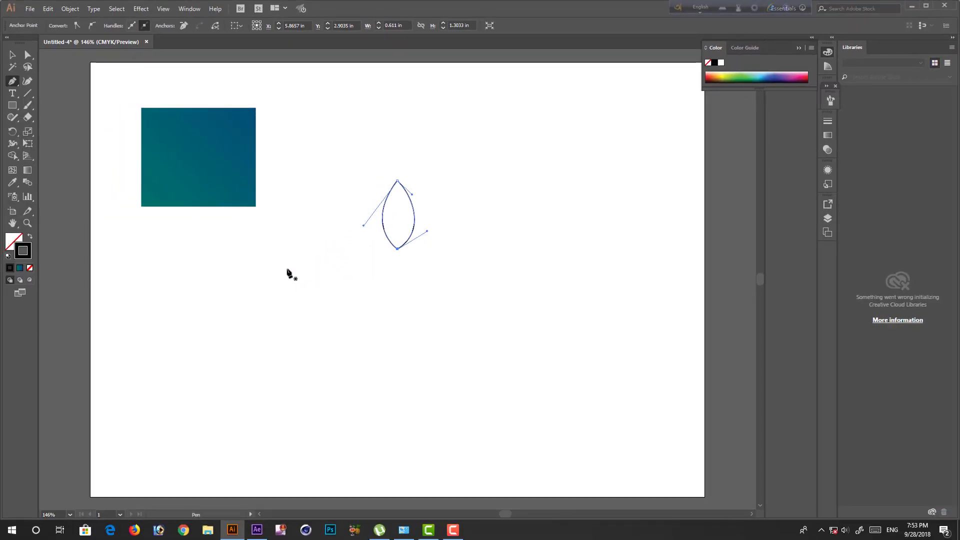
{"action": "key", "text": "v"}
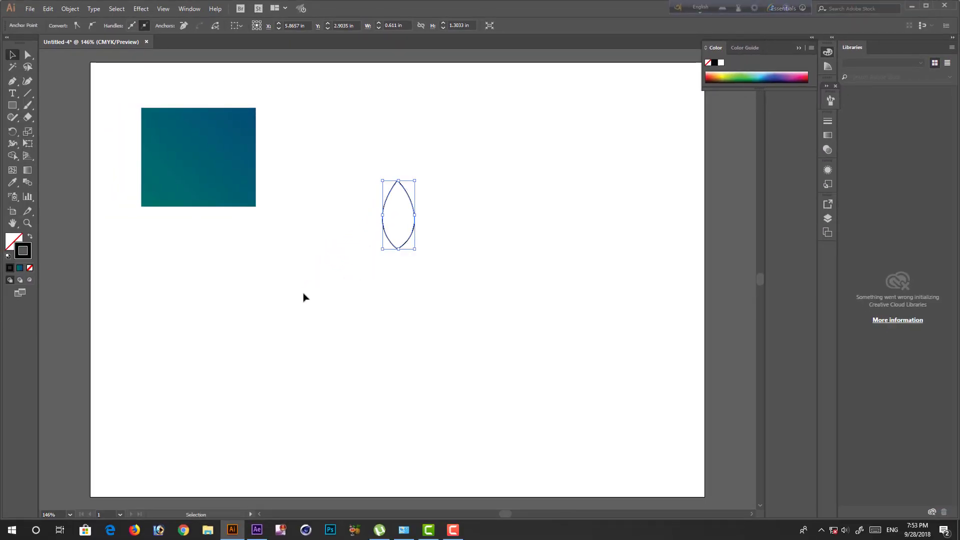
{"action": "left_click", "coordinate": [303, 297]}
{"action": "left_click", "coordinate": [413, 235]}
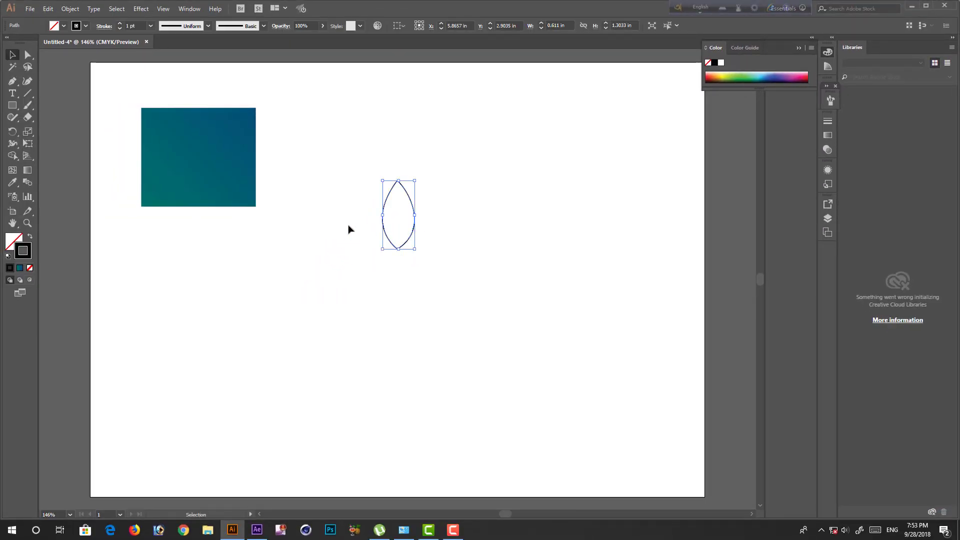
Use the Eyedropper to copy the rectangle's teal-to-blue gradient onto the leaf.
{"action": "left_click", "coordinate": [15, 187]}
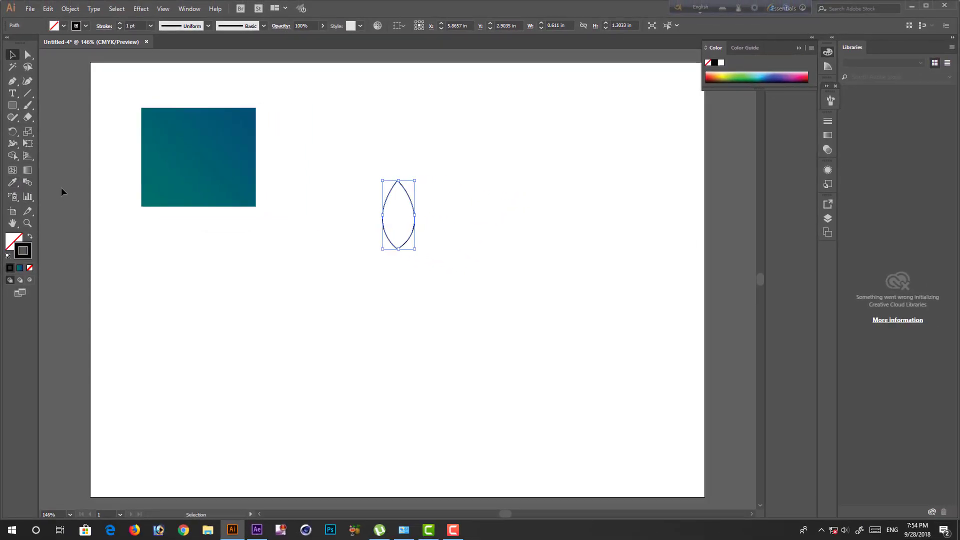
{"action": "left_click", "coordinate": [23, 174]}
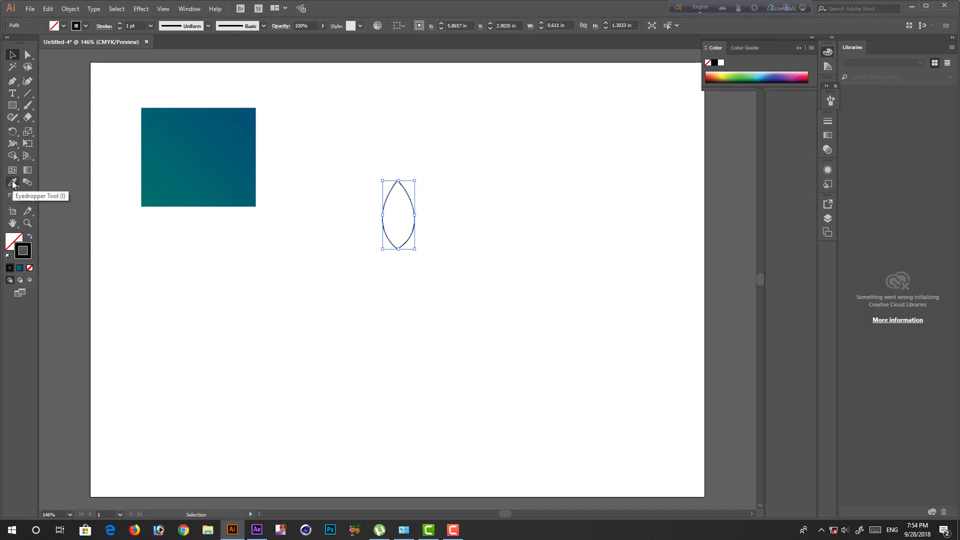
{"action": "left_click", "coordinate": [13, 183]}
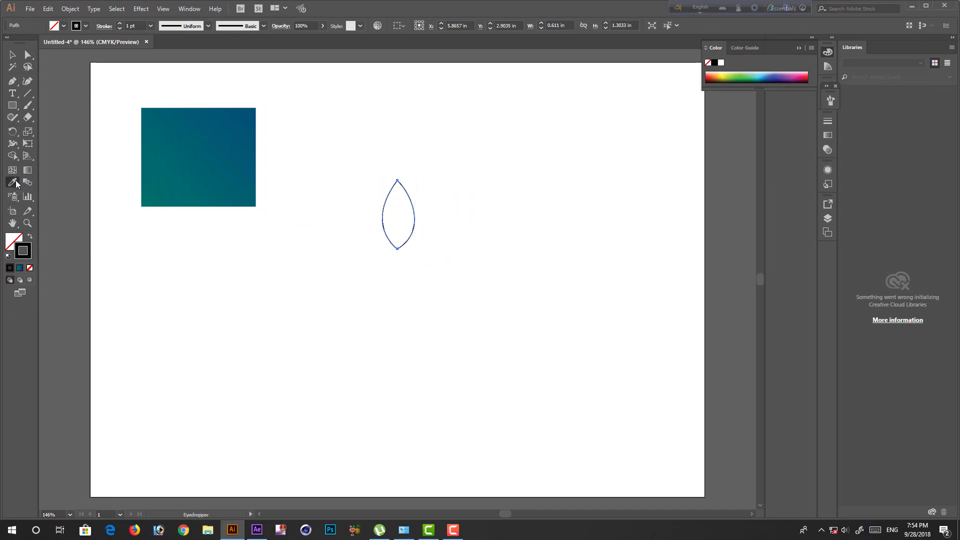
{"action": "left_click", "coordinate": [65, 184]}
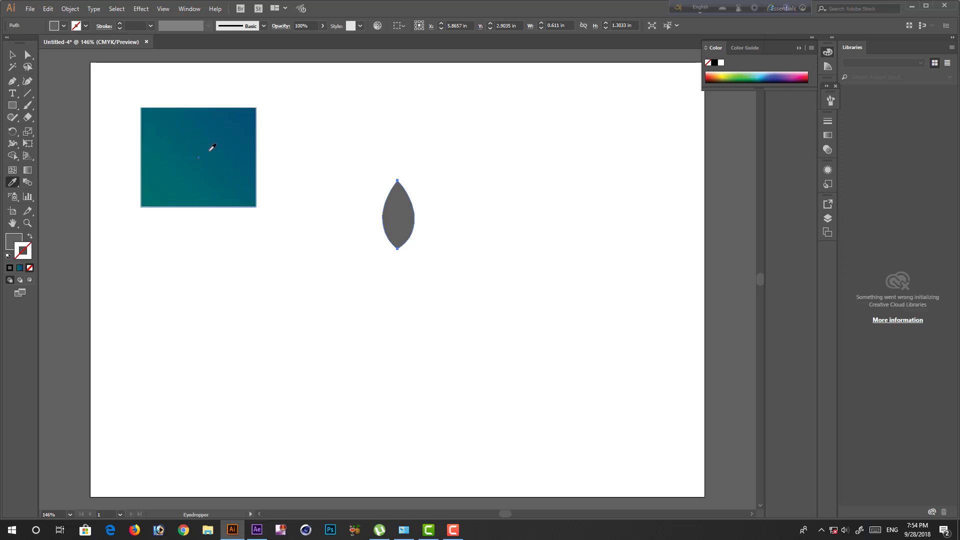
{"action": "left_click", "coordinate": [210, 152]}
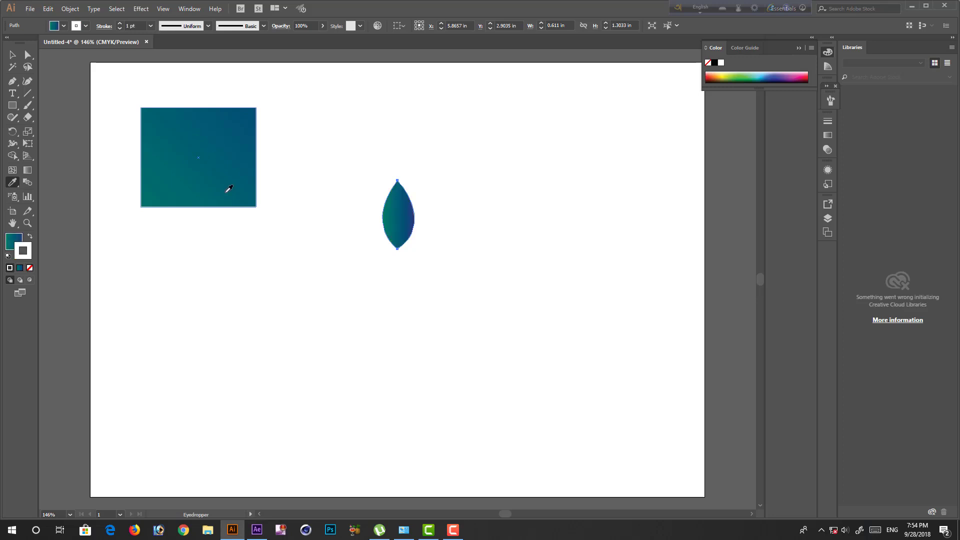
Select the leaf and try gradient angles of -29° and -48°.
{"action": "key", "text": "v"}
{"action": "left_click", "coordinate": [308, 285]}
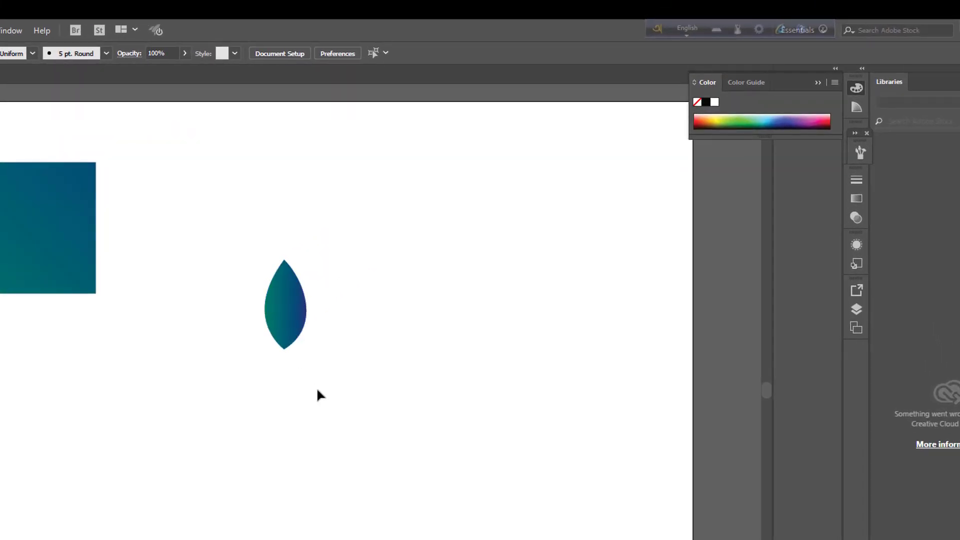
{"action": "left_click", "coordinate": [289, 344]}
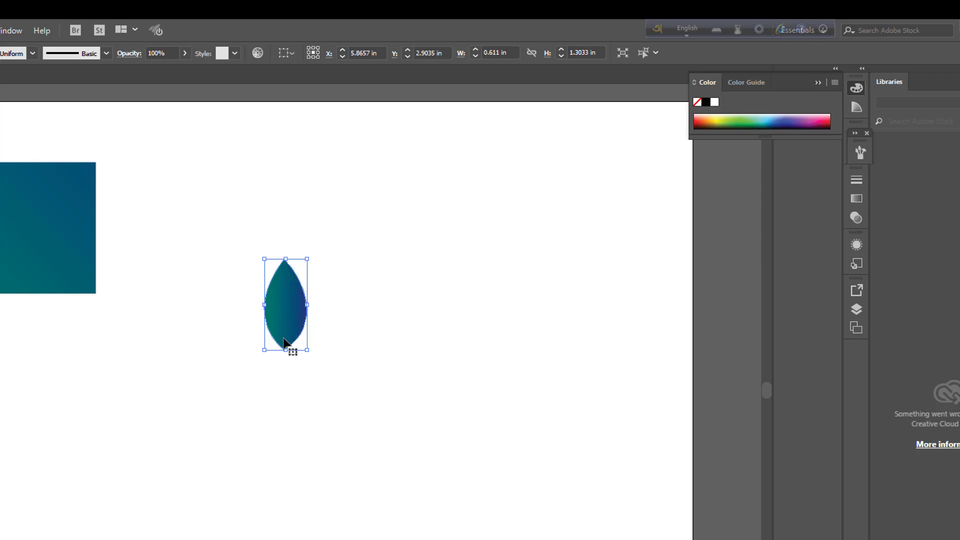
{"action": "left_click", "coordinate": [857, 199]}
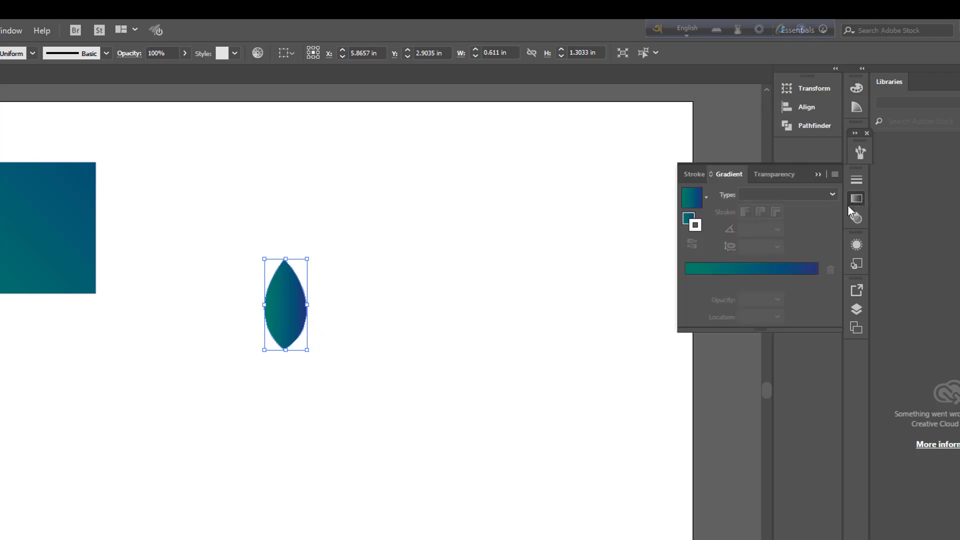
{"action": "left_click", "coordinate": [716, 270]}
{"action": "left_click", "coordinate": [759, 229]}
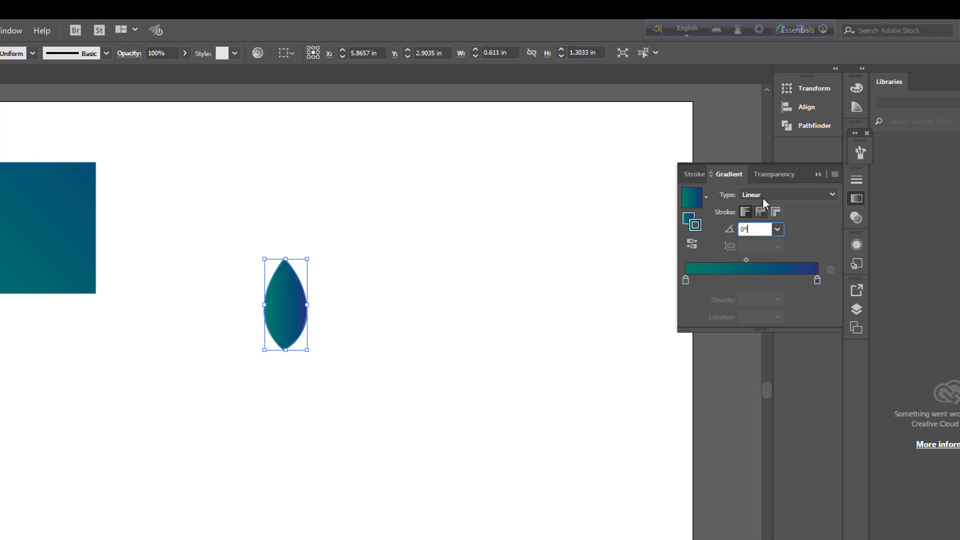
{"action": "type", "text": "-29"}
{"action": "key", "text": "Return"}
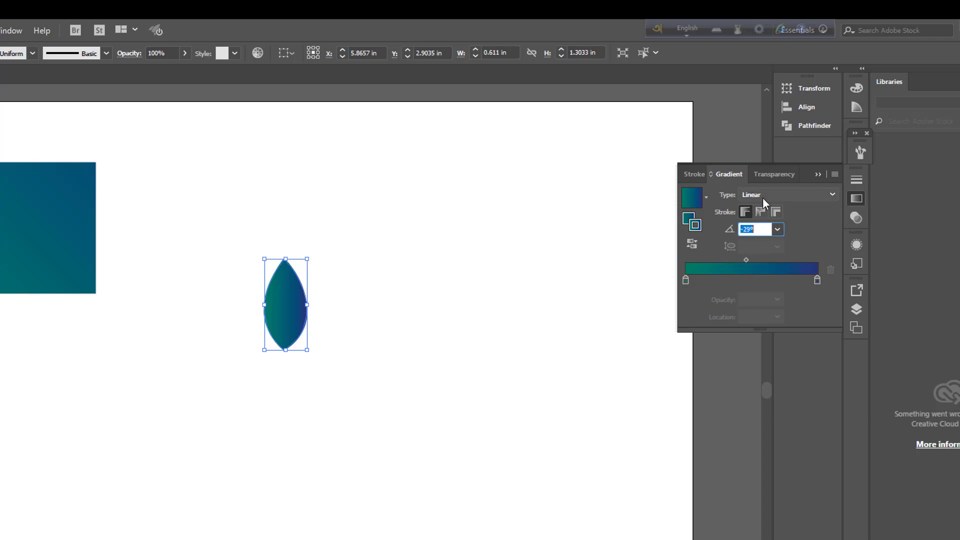
{"action": "type", "text": "-48"}
{"action": "left_click", "coordinate": [325, 310]}
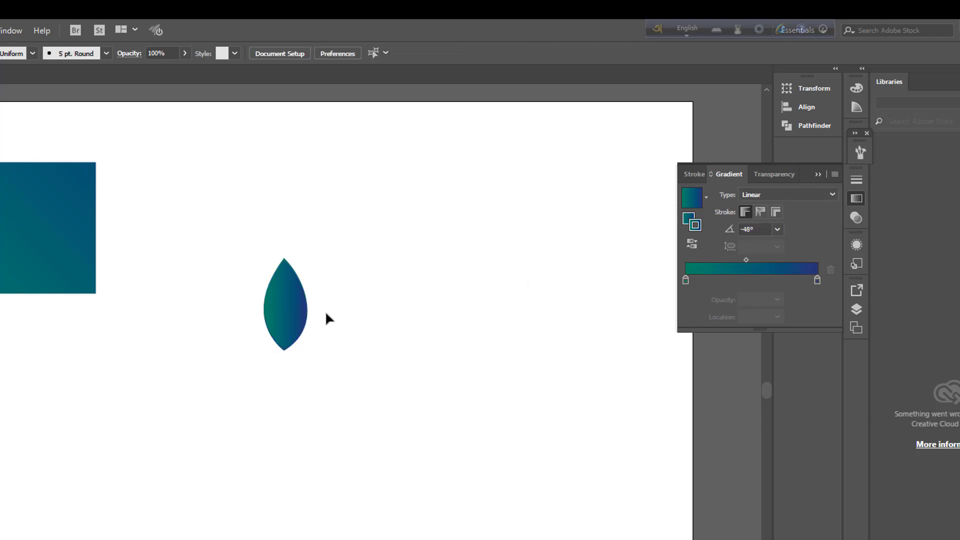
Remove the leaf's outline by setting its stroke to None.
{"action": "left_click", "coordinate": [296, 307]}
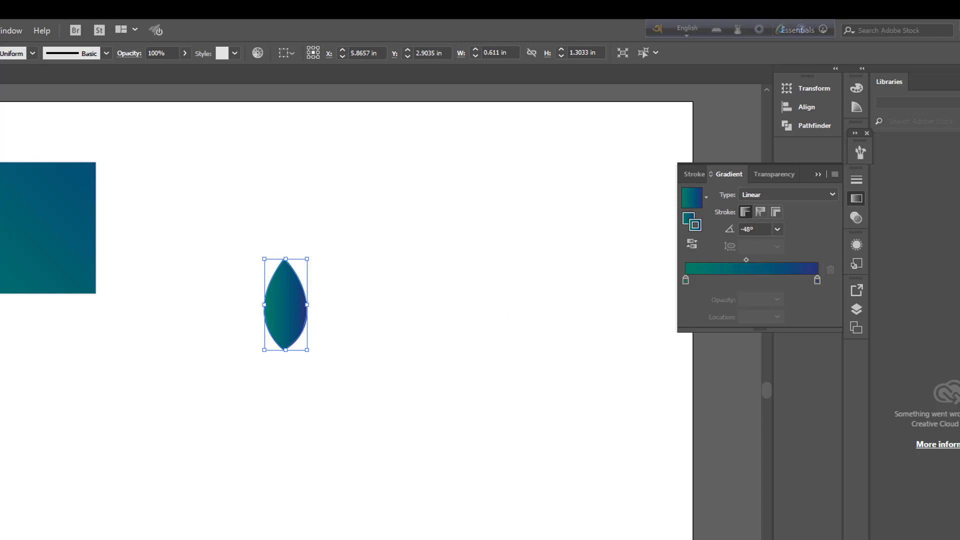
{"action": "key", "text": "slash"}
{"action": "key", "text": "F6"}
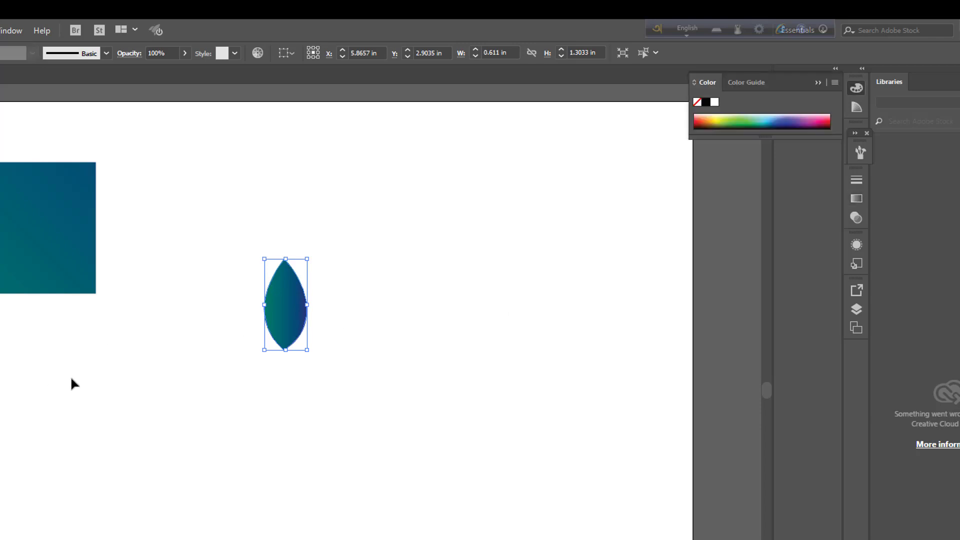
Set the leaf's gradient angle to -45° from the preset angle list.
{"action": "left_click", "coordinate": [73, 384]}
{"action": "left_click", "coordinate": [287, 314]}
{"action": "left_click", "coordinate": [856, 199]}
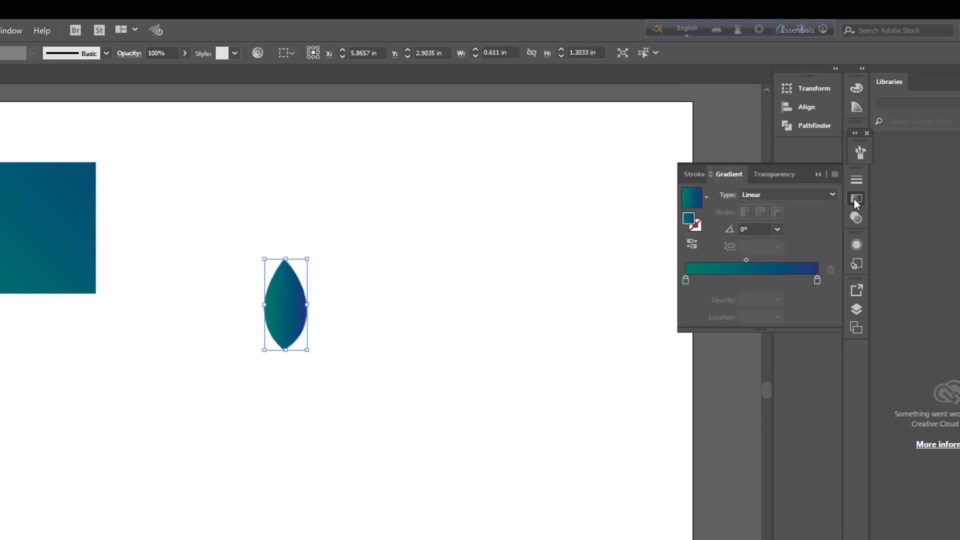
{"action": "left_click", "coordinate": [778, 229]}
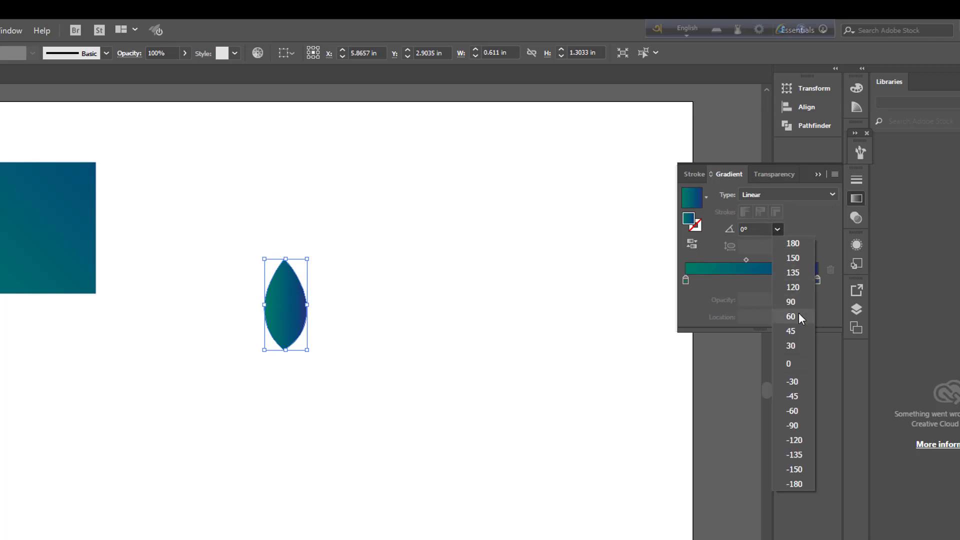
{"action": "left_click", "coordinate": [791, 331]}
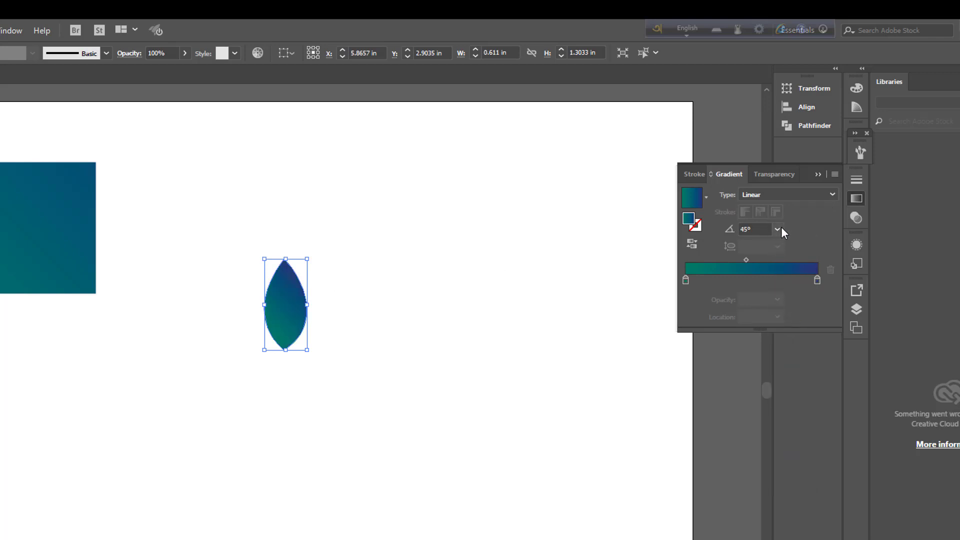
{"action": "left_click", "coordinate": [778, 230]}
{"action": "left_click", "coordinate": [790, 438]}
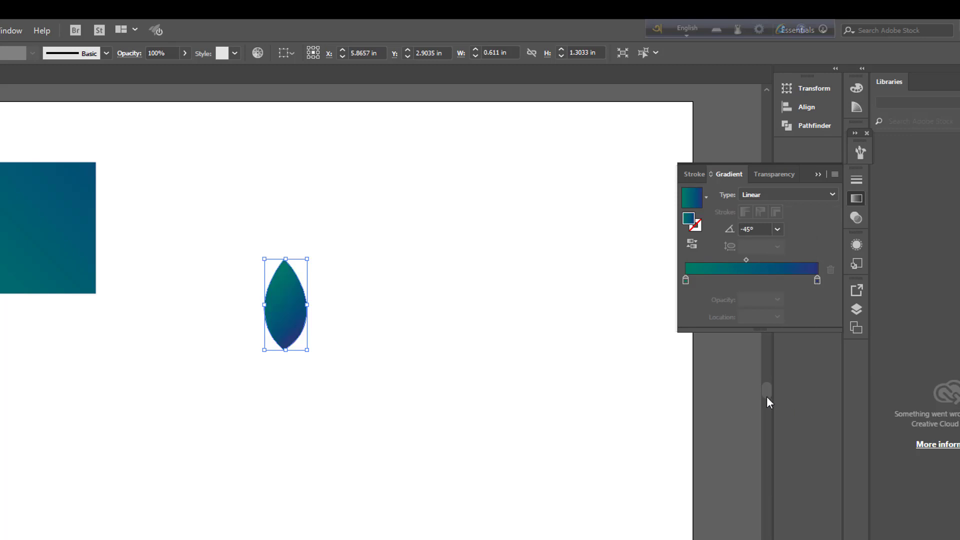
{"action": "left_click", "coordinate": [588, 414]}
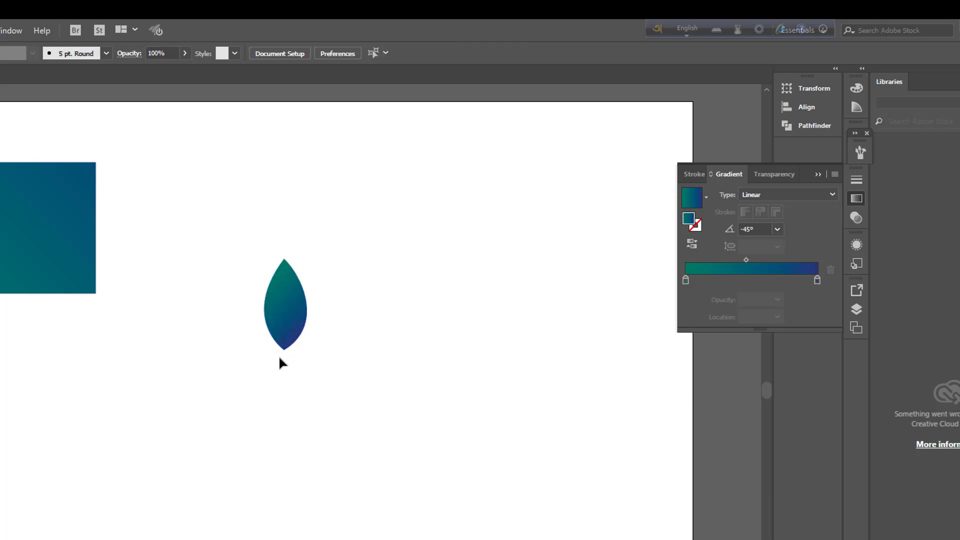
Nudge the leaf slightly up and right to X 6.0654 in, Y 2.8322 in.
{"action": "mouse_move", "coordinate": [293, 312]}
{"action": "left_mouse_down"}
{"action": "mouse_move", "coordinate": [301, 298]}
{"action": "mouse_move", "coordinate": [305, 321]}
{"action": "left_mouse_up"}
{"action": "left_click", "coordinate": [313, 342]}
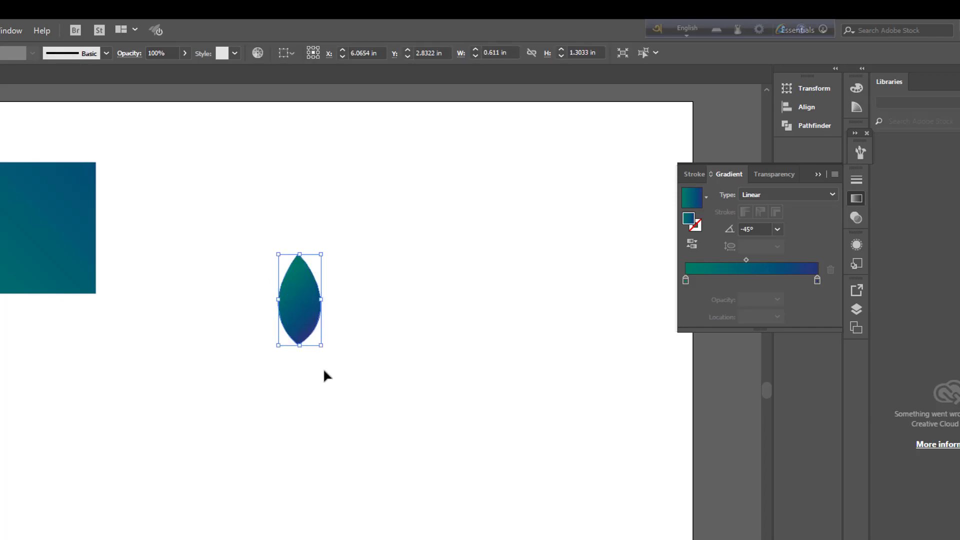
{"action": "left_click", "coordinate": [324, 369]}
{"action": "left_click", "coordinate": [303, 323]}
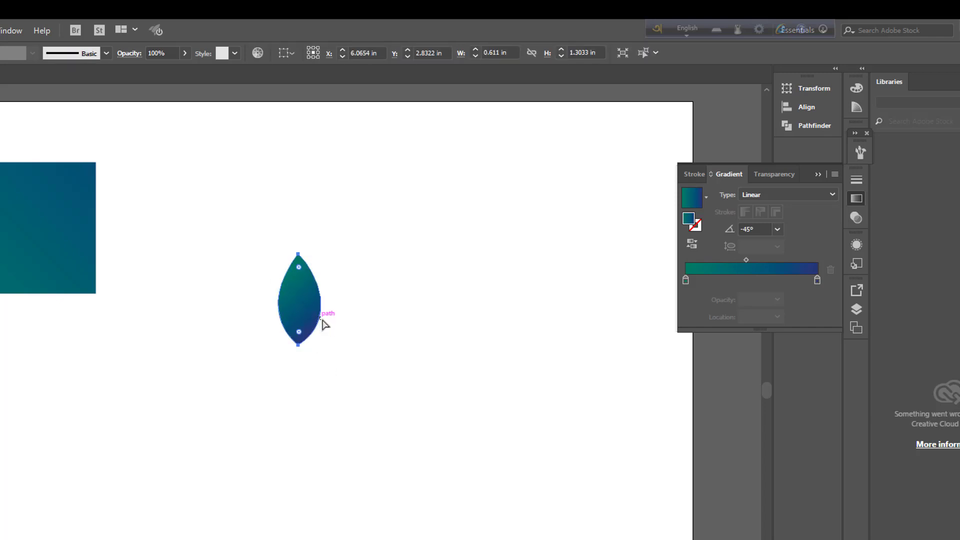
Copy the leaf, rotate the copy 180°, and place it tip to tip below the original.
{"action": "left_click_drag", "start_coordinate": [292, 279], "coordinate": [313, 388], "text": "alt"}
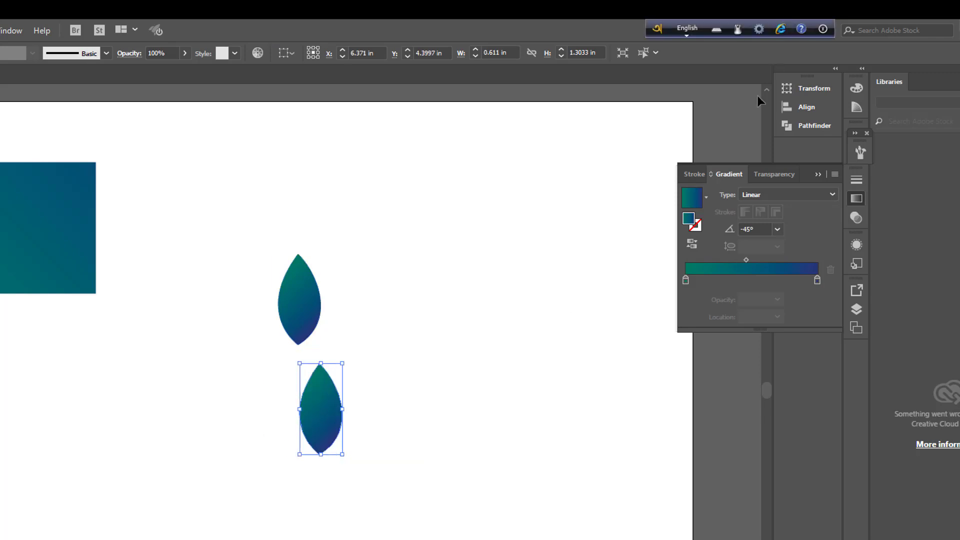
{"action": "right_click", "coordinate": [449, 281]}
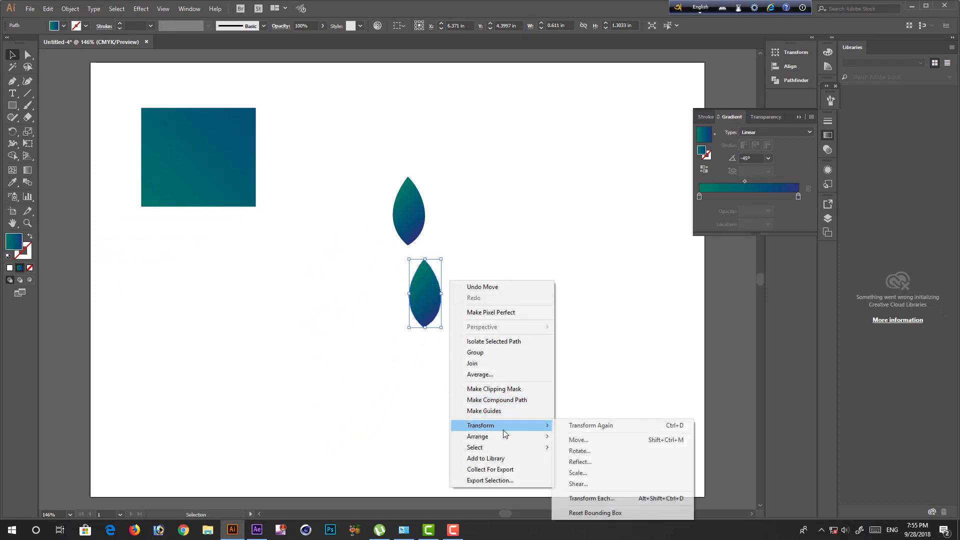
{"action": "mouse_move", "coordinate": [477, 437]}
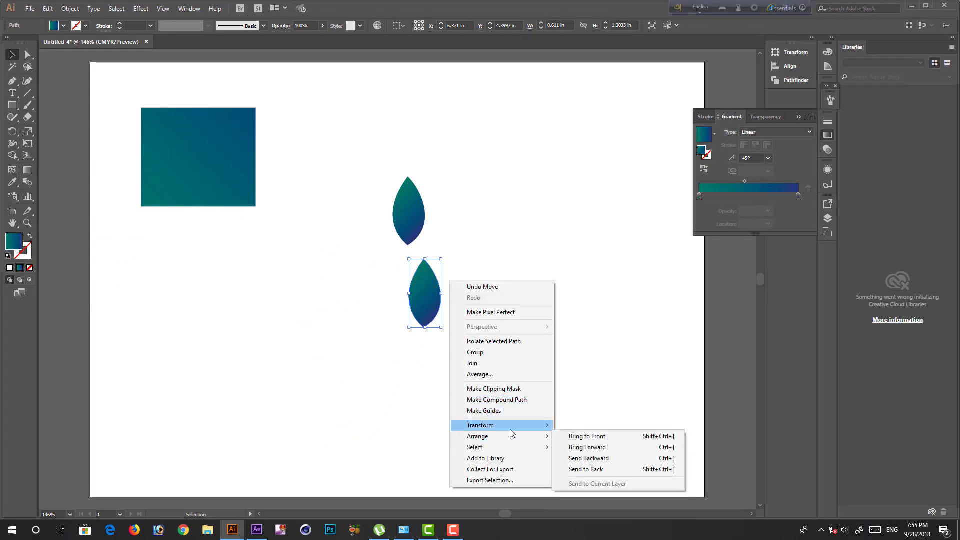
{"action": "left_click", "coordinate": [573, 453]}
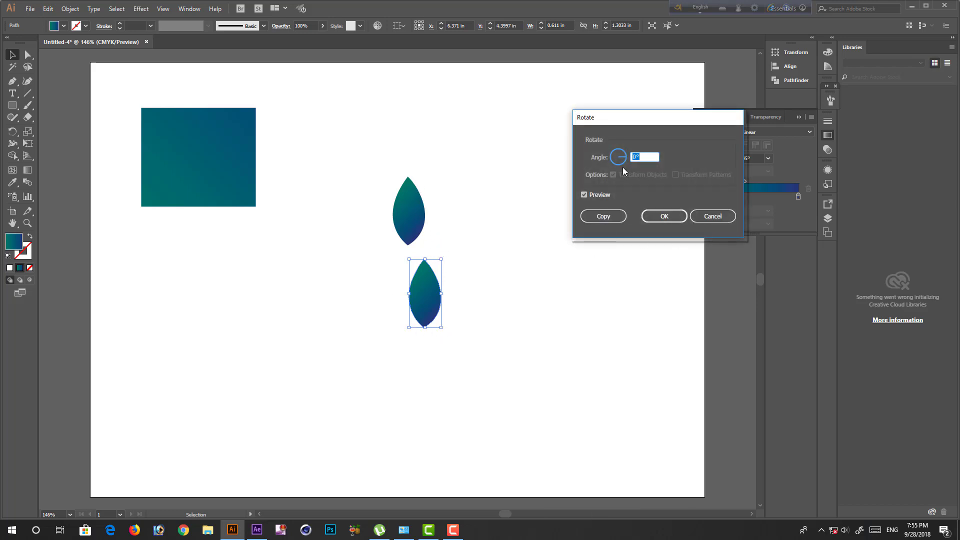
{"action": "type", "text": "90"}
{"action": "key", "text": "Tab"}
{"action": "left_click", "coordinate": [617, 157]}
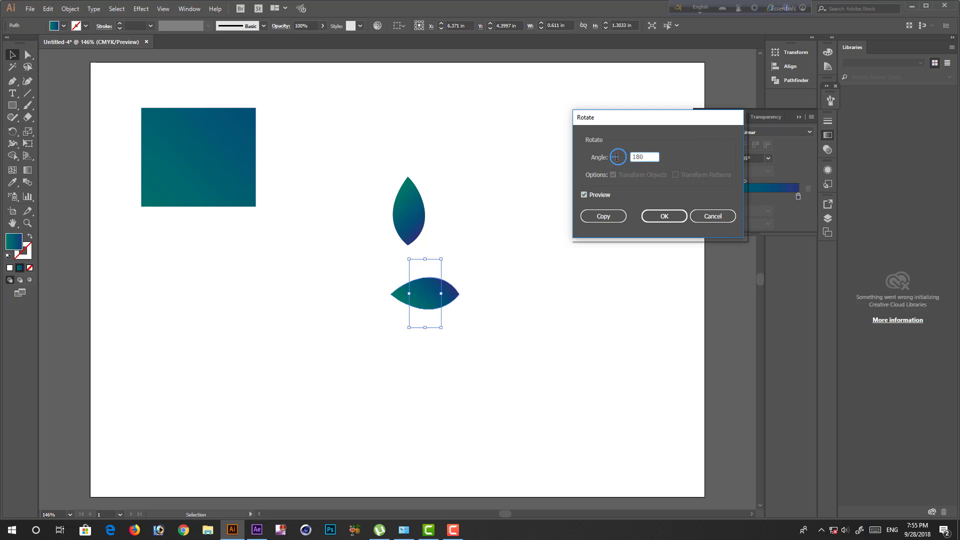
{"action": "key", "text": "Tab"}
{"action": "left_click", "coordinate": [584, 195]}
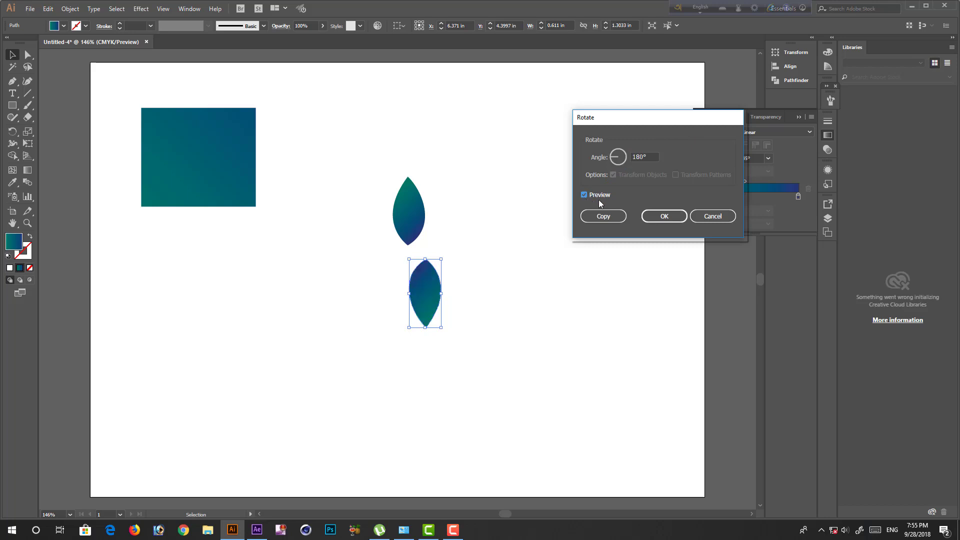
{"action": "left_click", "coordinate": [649, 219]}
{"action": "left_click", "coordinate": [465, 260]}
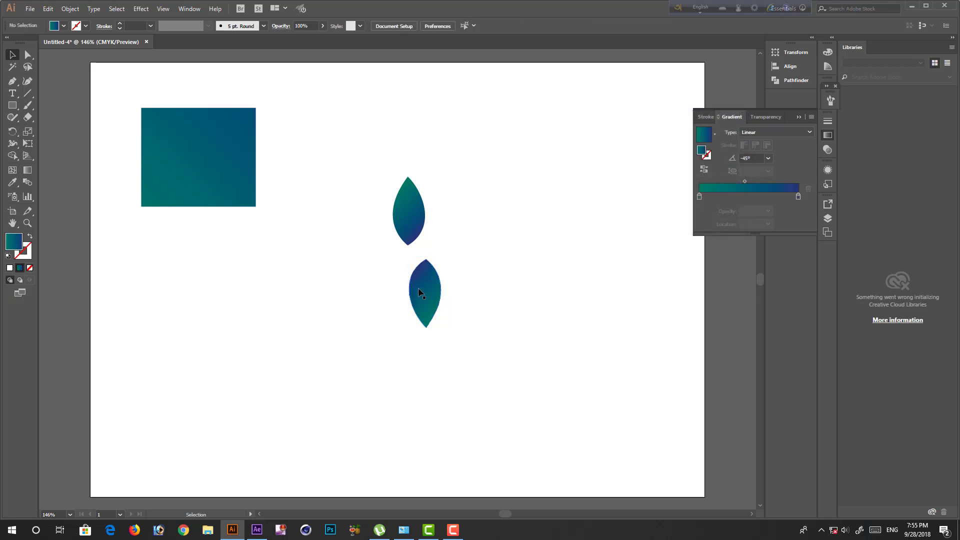
{"action": "left_click_drag", "start_coordinate": [419, 292], "coordinate": [402, 276]}
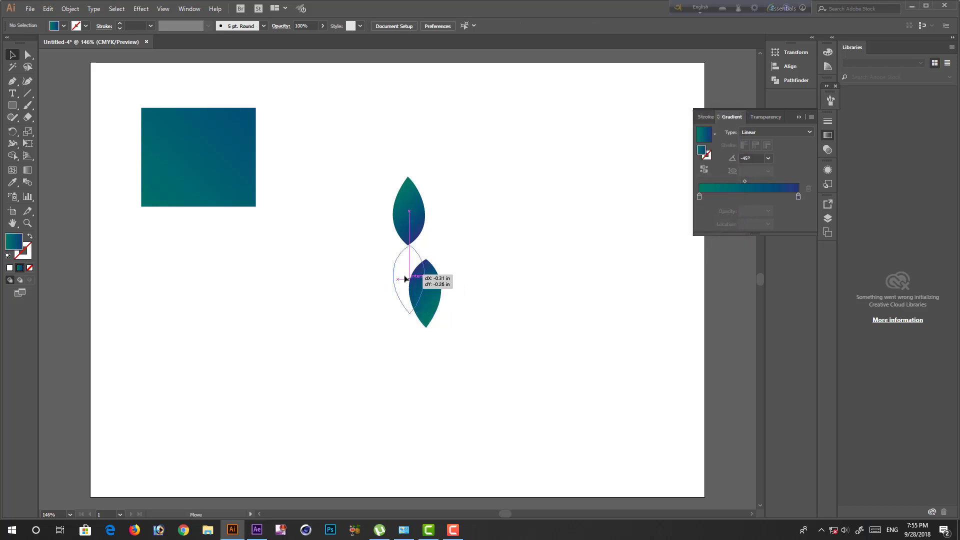
{"action": "left_click", "coordinate": [482, 290]}
Copy the vertical leaf pair, group it, and rotate the copy 90° to lie horizontal.
{"action": "left_click_drag", "start_coordinate": [487, 302], "coordinate": [385, 160]}
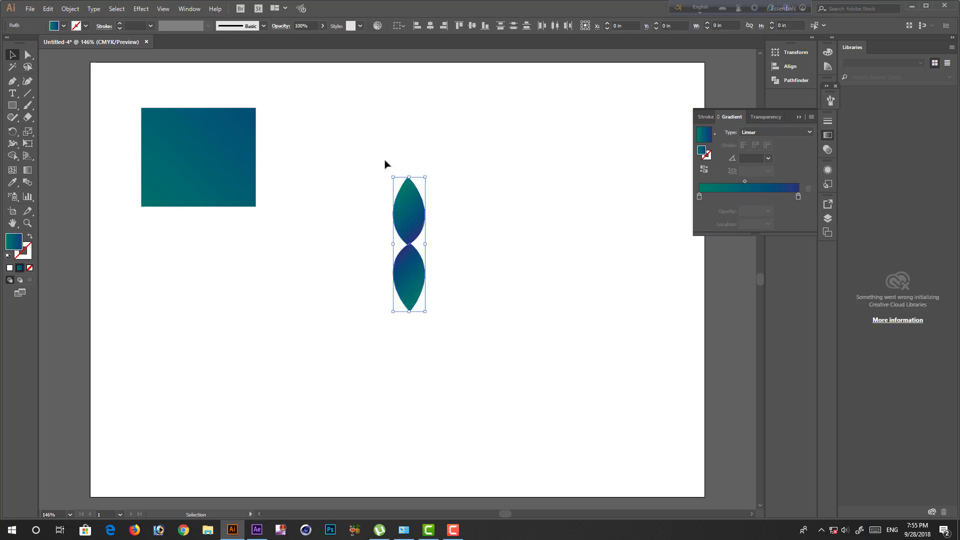
{"action": "key", "text": "a"}
{"action": "key", "text": "v"}
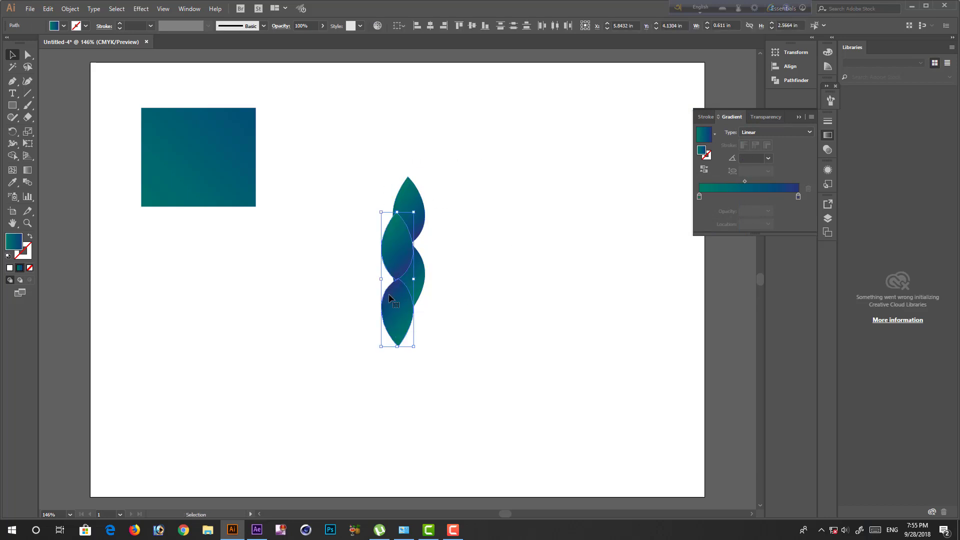
{"action": "left_click_drag", "start_coordinate": [409, 274], "coordinate": [479, 316], "text": "alt"}
{"action": "right_click", "coordinate": [536, 259]}
{"action": "left_click", "coordinate": [565, 317]}
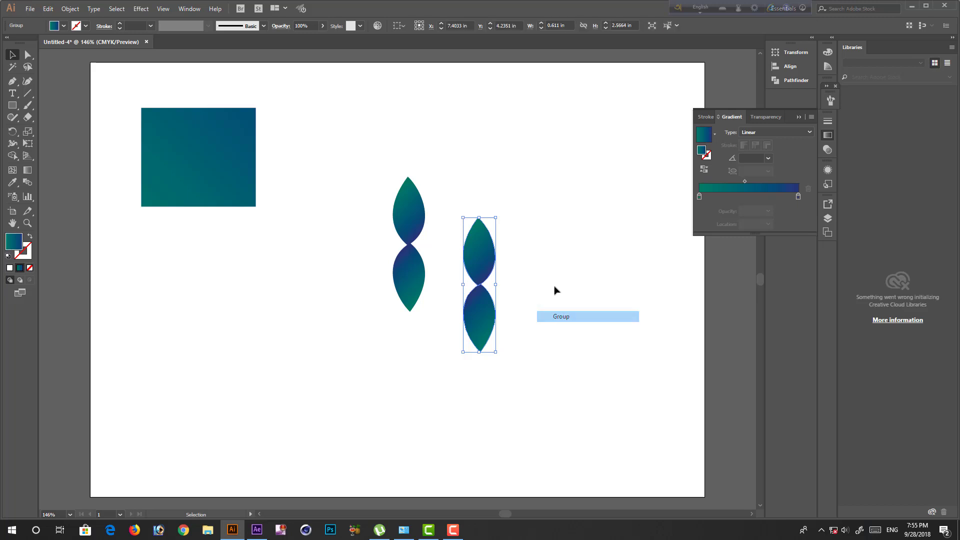
{"action": "mouse_move", "coordinate": [497, 214]}
{"action": "left_mouse_down"}
{"action": "mouse_move", "coordinate": [544, 301]}
{"action": "mouse_move", "coordinate": [428, 246]}
{"action": "left_mouse_up"}
Send the horizontal leaves behind the vertical ones with Arrange > Send to Back.
{"action": "left_click", "coordinate": [507, 300]}
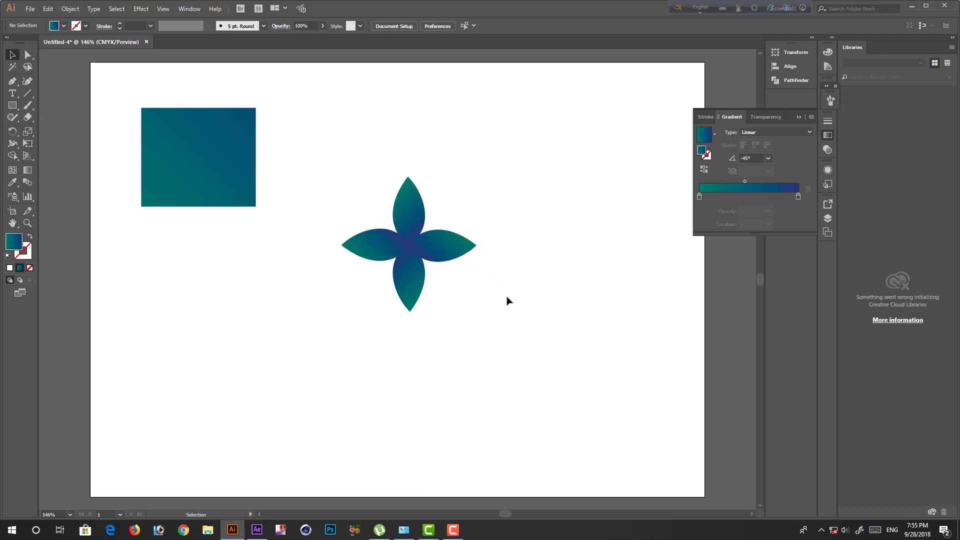
{"action": "right_click", "coordinate": [451, 256]}
{"action": "mouse_move", "coordinate": [479, 365]}
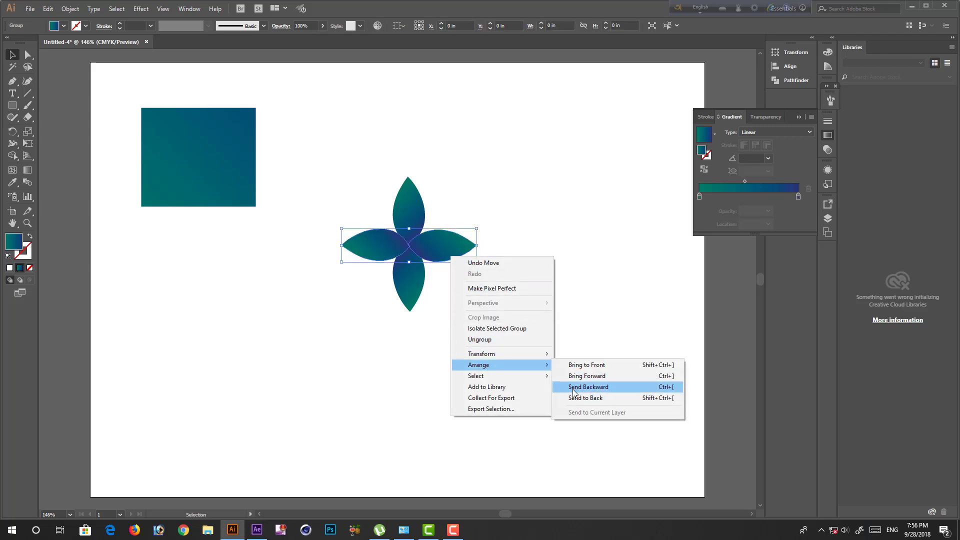
{"action": "left_click", "coordinate": [580, 398]}
{"action": "left_click", "coordinate": [556, 375]}
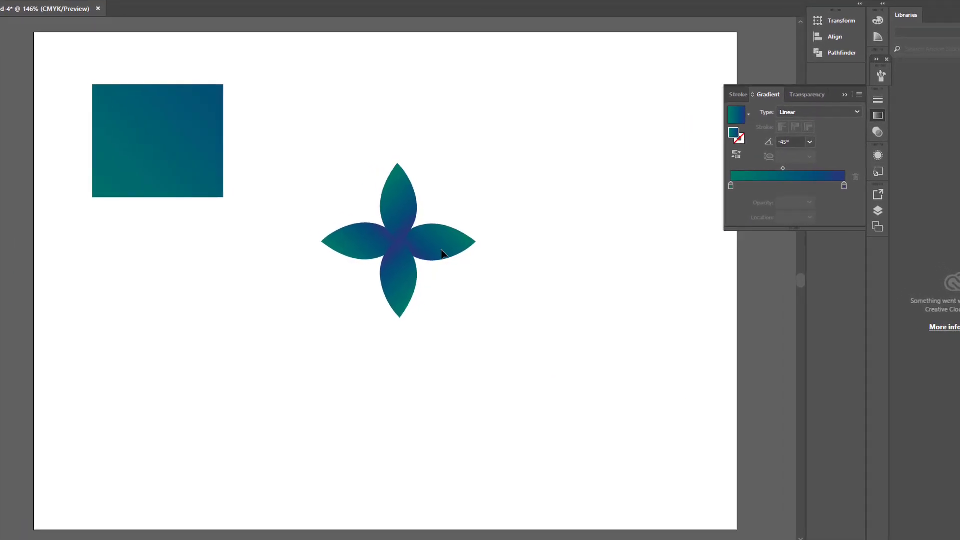
Draw a small circle, move it to the flower's centre, and give it a white outline.
{"action": "left_click", "coordinate": [22, 170]}
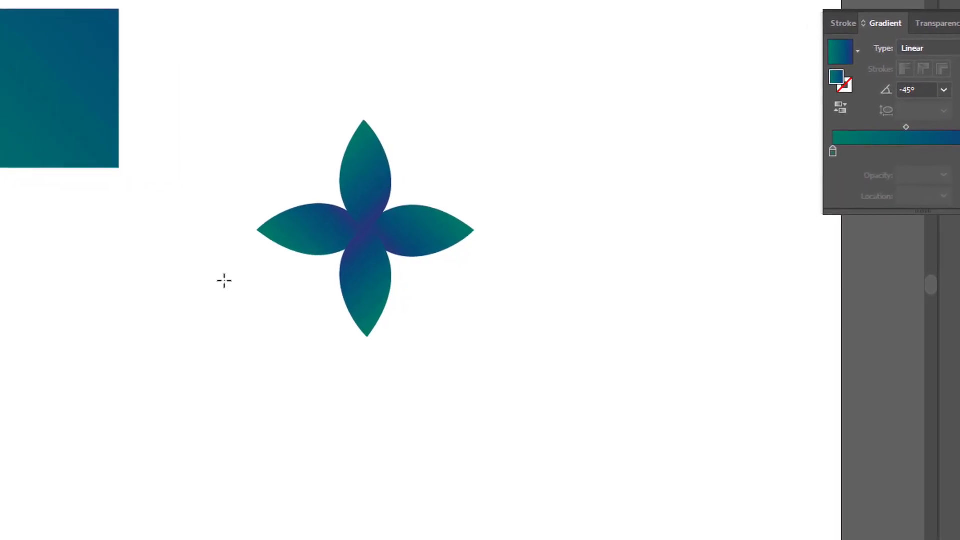
{"action": "left_click_drag", "start_coordinate": [201, 320], "coordinate": [215, 335]}
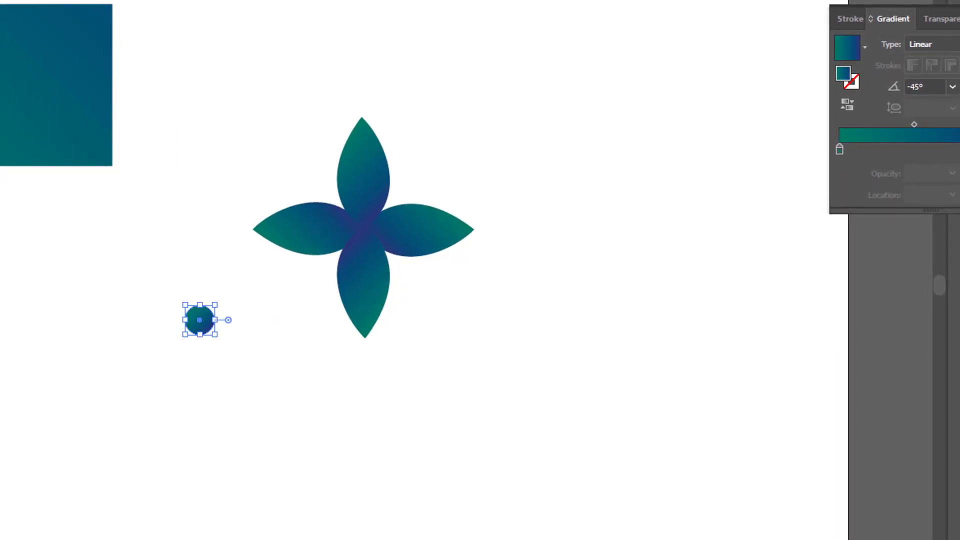
{"action": "left_click_drag", "start_coordinate": [200, 321], "coordinate": [357, 229]}
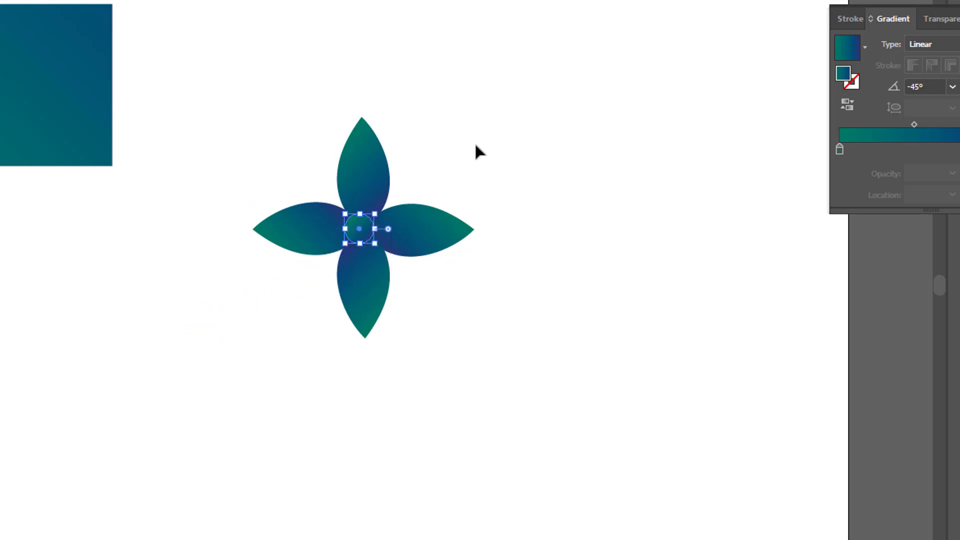
{"action": "left_click", "coordinate": [475, 148]}
{"action": "left_click", "coordinate": [358, 233]}
{"action": "left_click", "coordinate": [649, 109]}
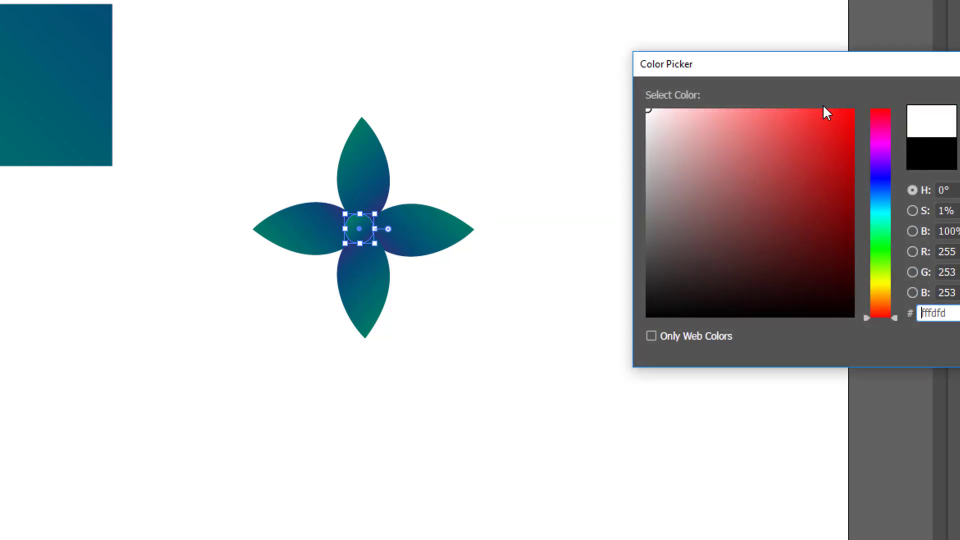
{"action": "key", "text": "Return"}
{"action": "left_click", "coordinate": [780, 196]}
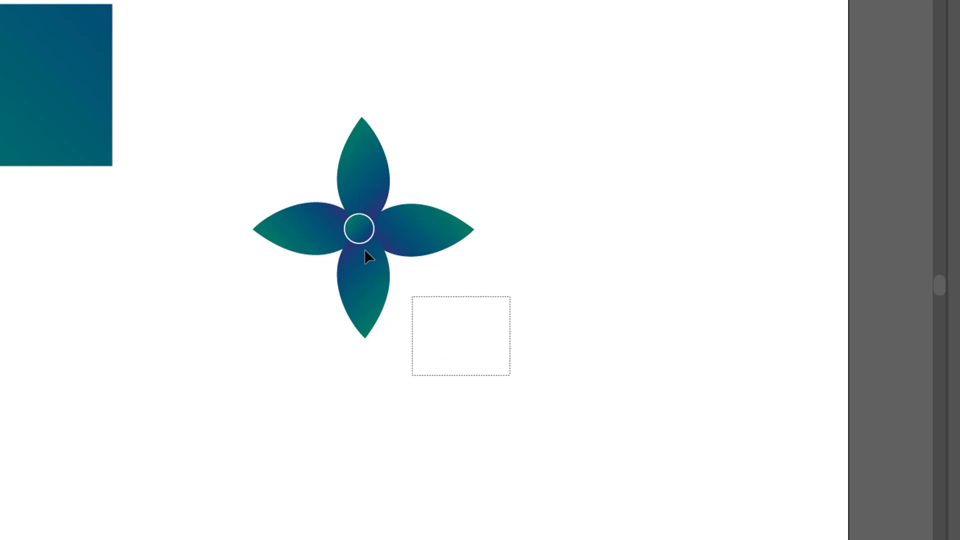
Select the whole four-petal flower and move it slightly up and left.
{"action": "left_click_drag", "start_coordinate": [510, 375], "coordinate": [357, 235]}
{"action": "left_click_drag", "start_coordinate": [507, 324], "coordinate": [329, 199]}
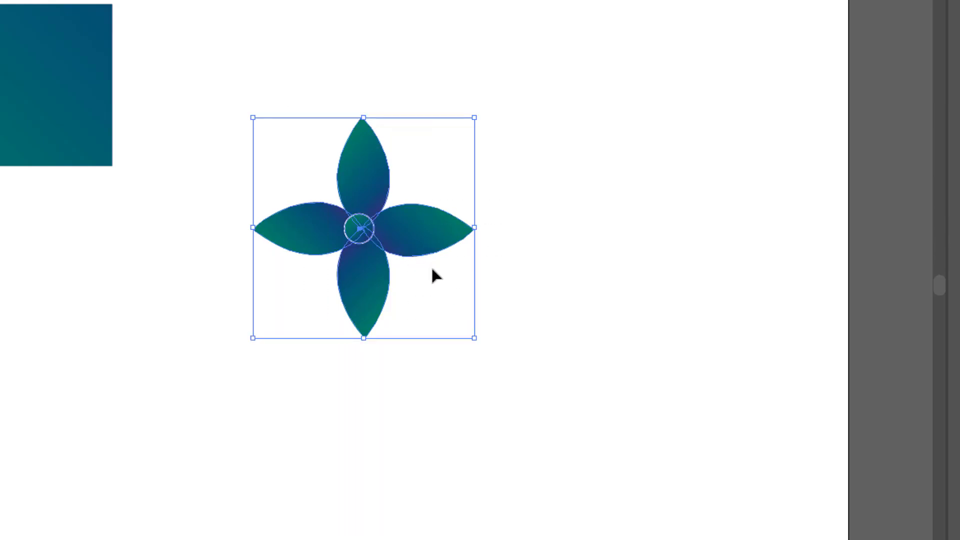
{"action": "left_click_drag", "start_coordinate": [352, 281], "coordinate": [349, 241]}
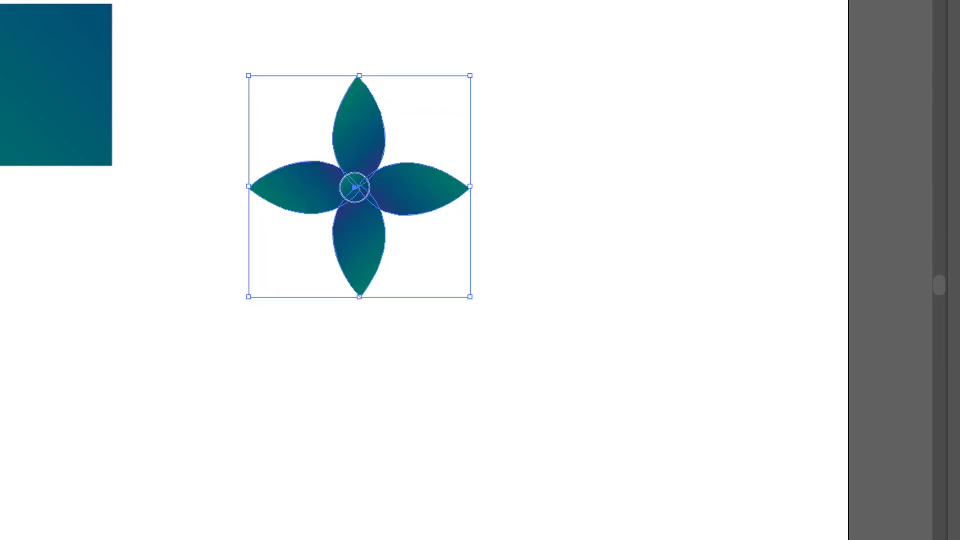
{"action": "left_click", "coordinate": [532, 315]}
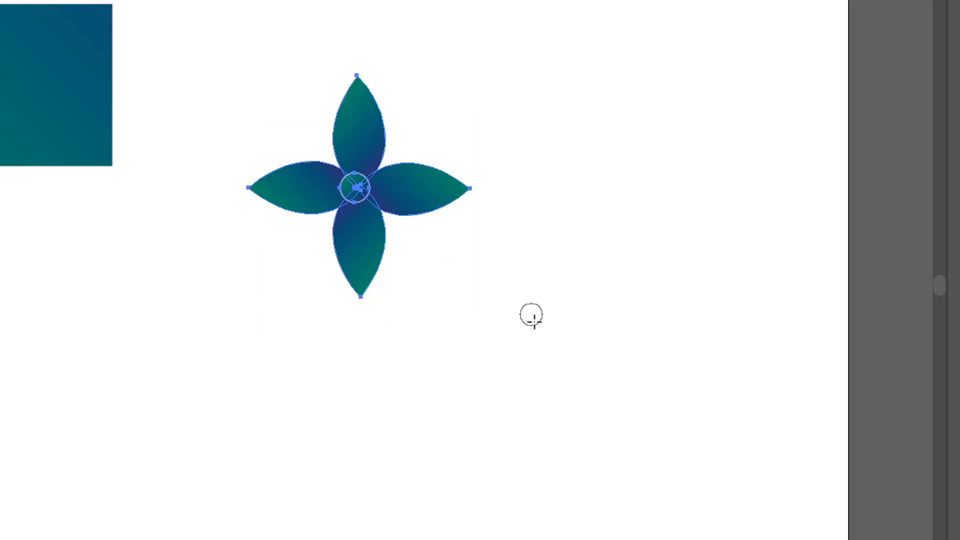
{"action": "key", "text": "ctrl+z"}
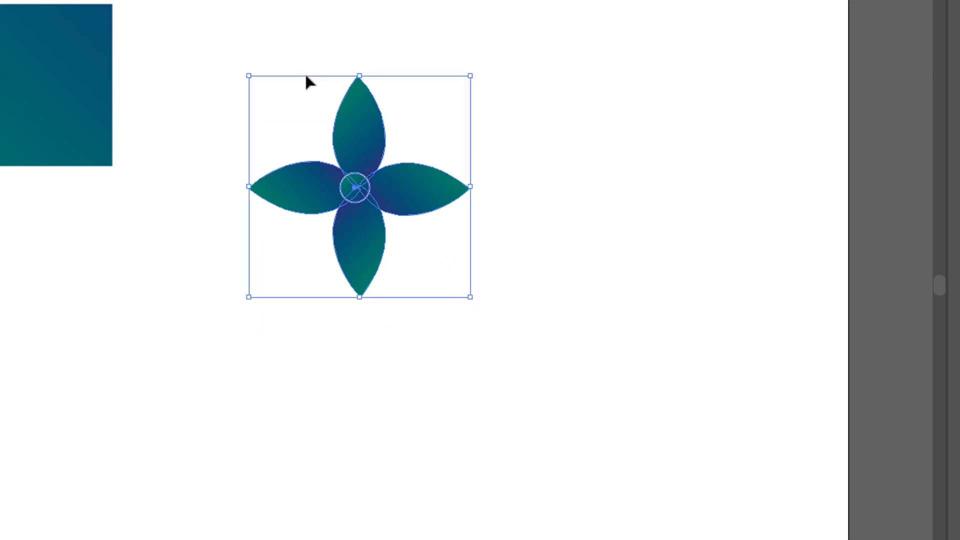
{"action": "left_click", "coordinate": [397, 58]}
{"action": "left_click", "coordinate": [350, 192]}
{"action": "left_click", "coordinate": [393, 263]}
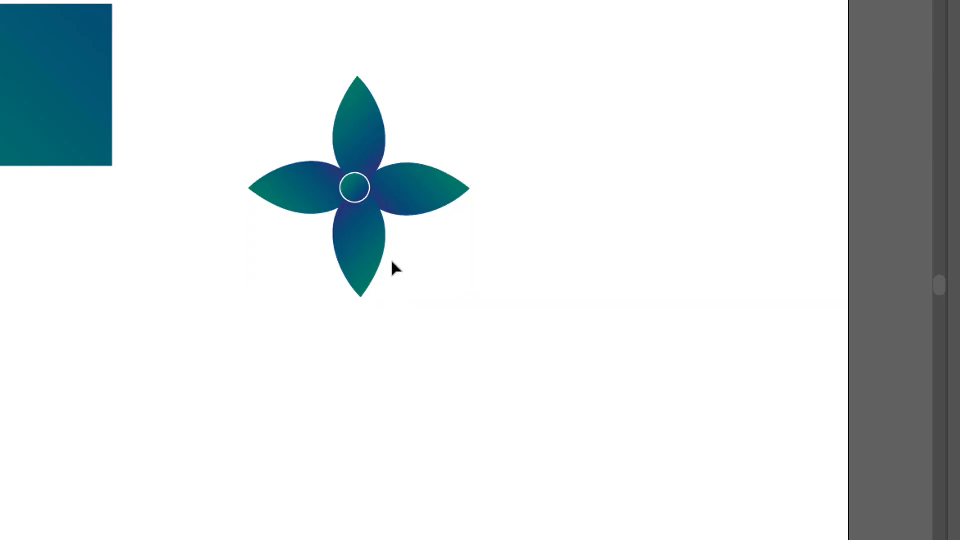
{"action": "left_click", "coordinate": [382, 249]}
{"action": "left_click", "coordinate": [543, 302]}
{"action": "left_click", "coordinate": [372, 231]}
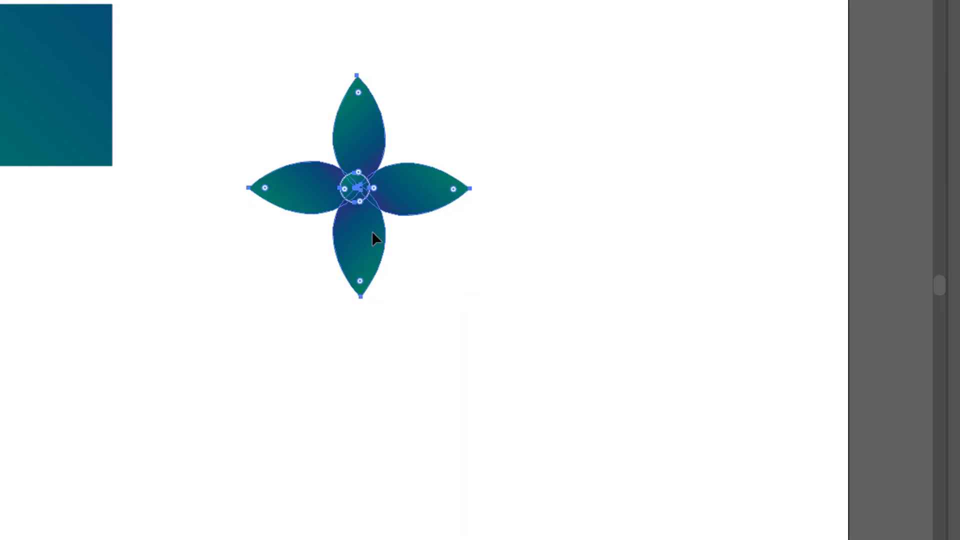
Alt-drag a copy of the flower and rotate it to offset its petals.
{"action": "mouse_move", "coordinate": [373, 232]}
{"action": "left_mouse_down"}
{"action": "mouse_move", "coordinate": [358, 328]}
{"action": "mouse_move", "coordinate": [362, 237]}
{"action": "left_mouse_up"}
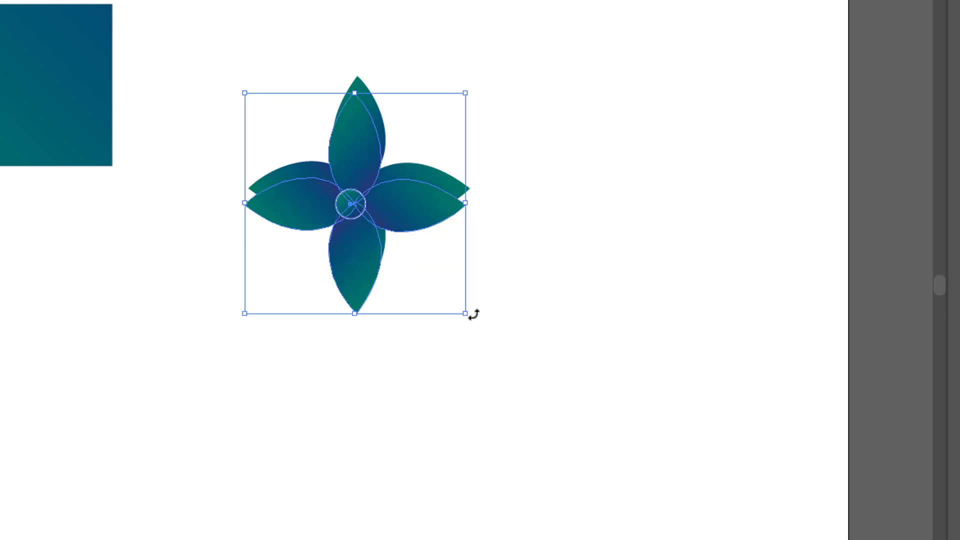
{"action": "left_click_drag", "start_coordinate": [470, 315], "coordinate": [497, 281]}
{"action": "left_click", "coordinate": [499, 287]}
{"action": "left_click_drag", "start_coordinate": [361, 241], "coordinate": [377, 236]}
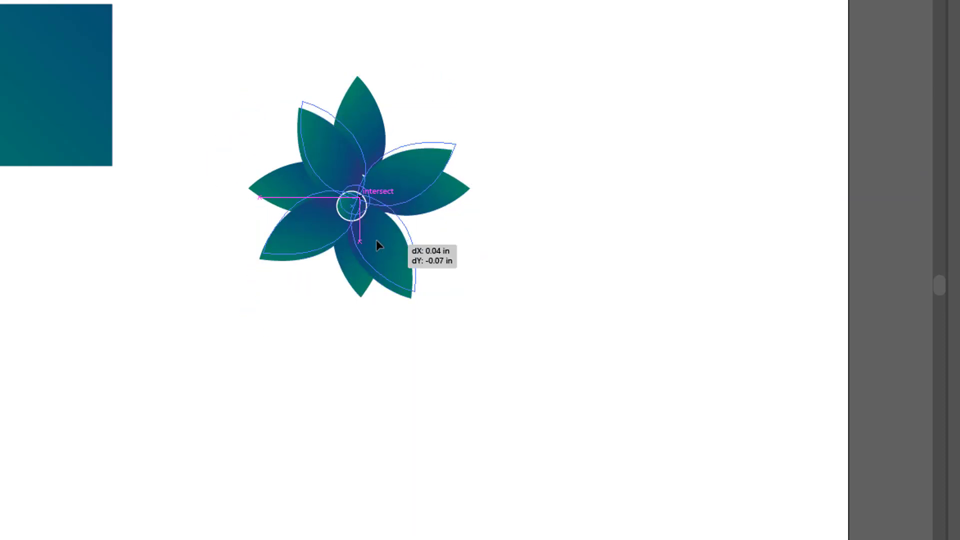
{"action": "left_click", "coordinate": [491, 275]}
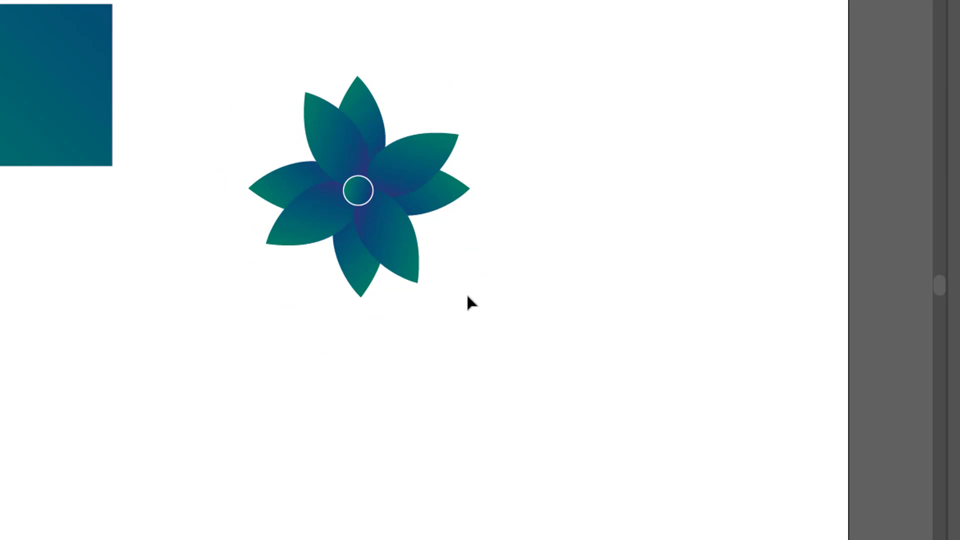
Fine-tune the copy's rotation and nudge it to centre over the original flower.
{"action": "left_click_drag", "start_coordinate": [483, 298], "coordinate": [319, 90]}
{"action": "left_click", "coordinate": [548, 315]}
{"action": "left_click", "coordinate": [414, 242]}
{"action": "mouse_move", "coordinate": [463, 287]}
{"action": "left_mouse_down"}
{"action": "mouse_move", "coordinate": [476, 280]}
{"action": "mouse_move", "coordinate": [386, 217]}
{"action": "left_mouse_up"}
{"action": "left_click", "coordinate": [521, 296]}
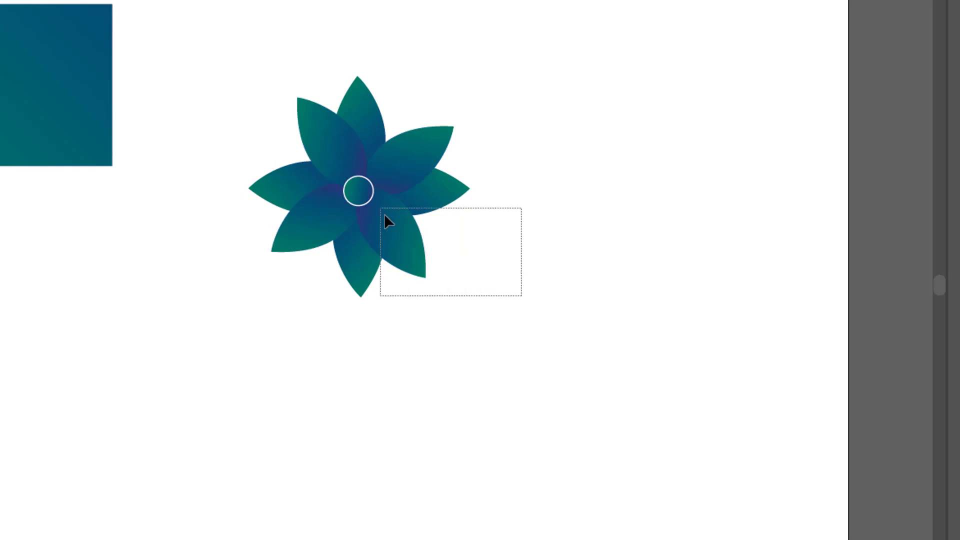
{"action": "left_click", "coordinate": [564, 300]}
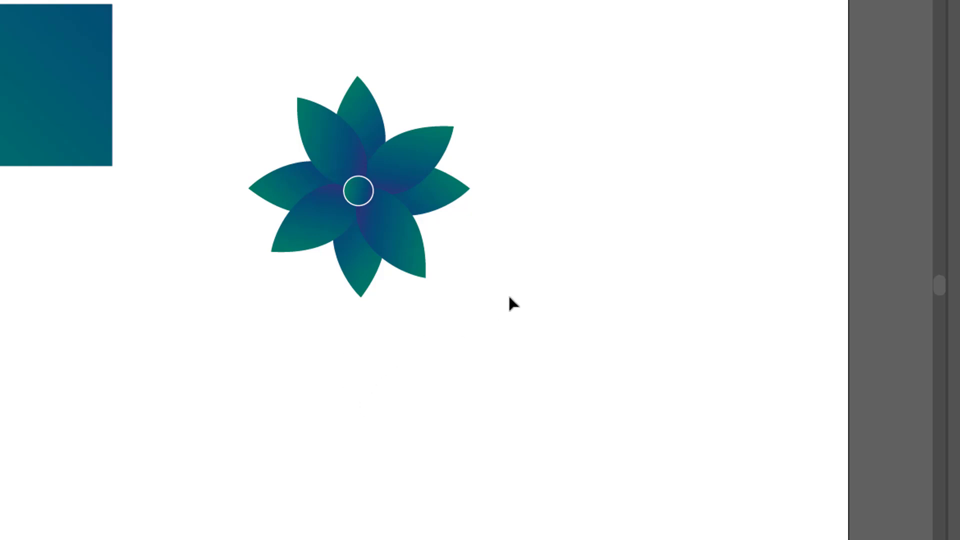
{"action": "left_click_drag", "start_coordinate": [509, 297], "coordinate": [263, 126]}
{"action": "left_click", "coordinate": [450, 297]}
{"action": "left_click", "coordinate": [421, 272]}
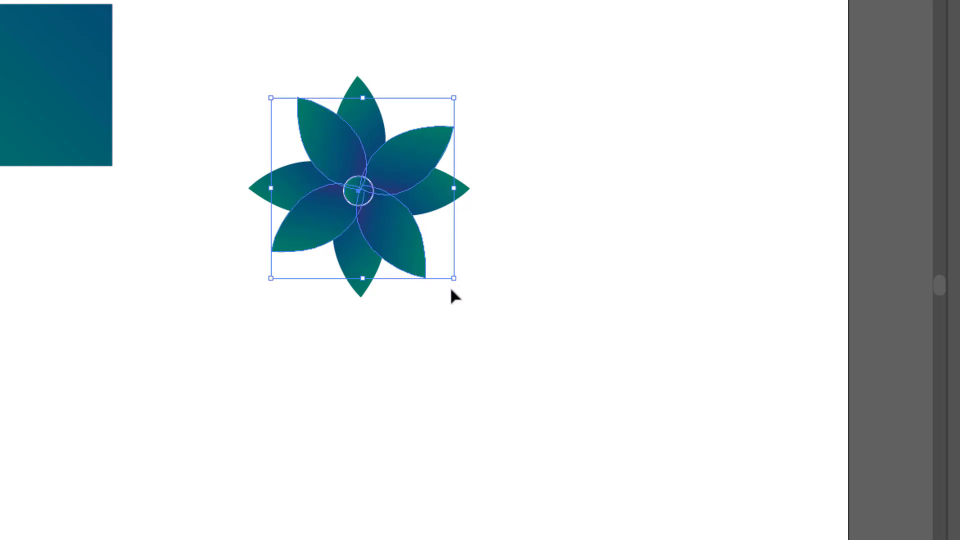
{"action": "left_click", "coordinate": [422, 372]}
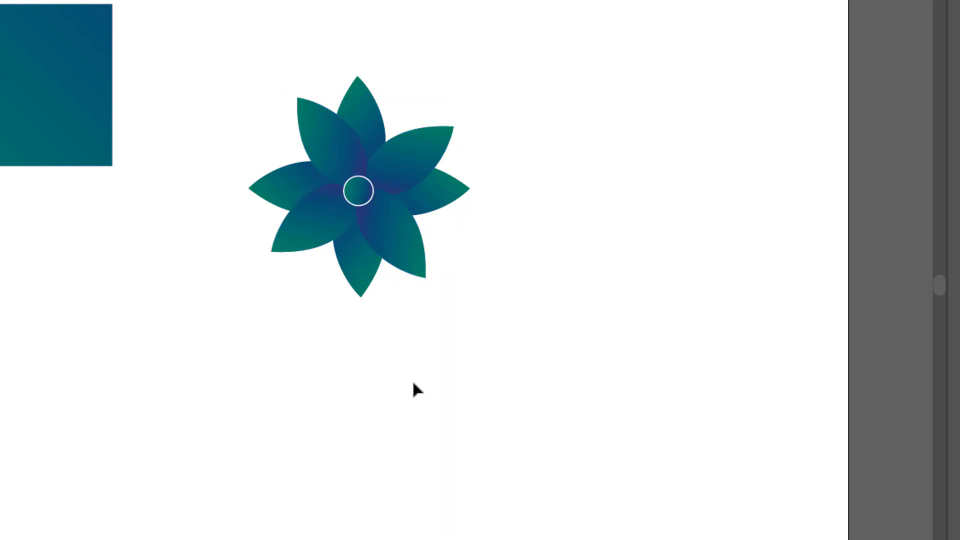
{"action": "left_click_drag", "start_coordinate": [418, 268], "coordinate": [443, 280]}
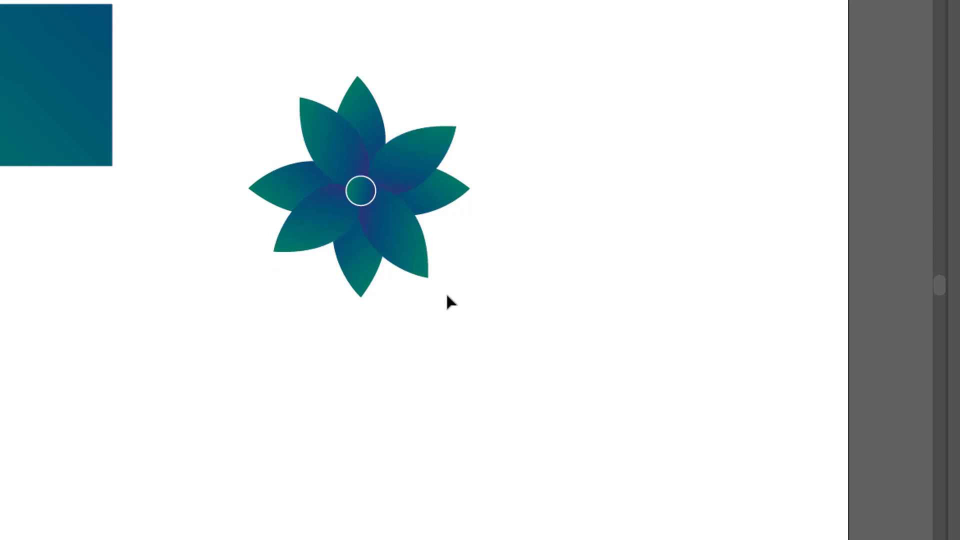
Drag the rotated four-petal copy out to the right, then lower, beside the first flower.
{"action": "left_click", "coordinate": [419, 282]}
{"action": "left_click_drag", "start_coordinate": [428, 278], "coordinate": [553, 280]}
{"action": "left_click", "coordinate": [555, 286]}
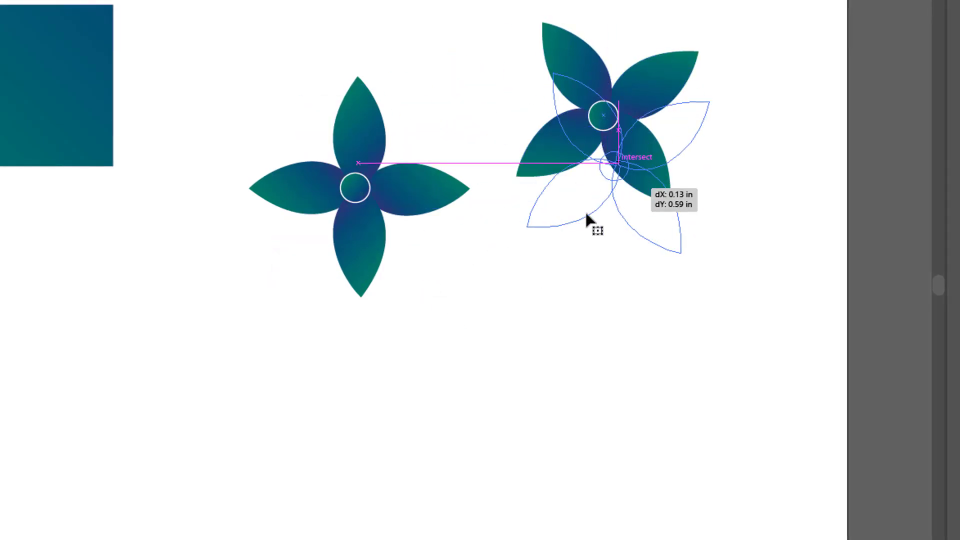
{"action": "left_click_drag", "start_coordinate": [611, 150], "coordinate": [621, 203]}
{"action": "left_click", "coordinate": [409, 370]}
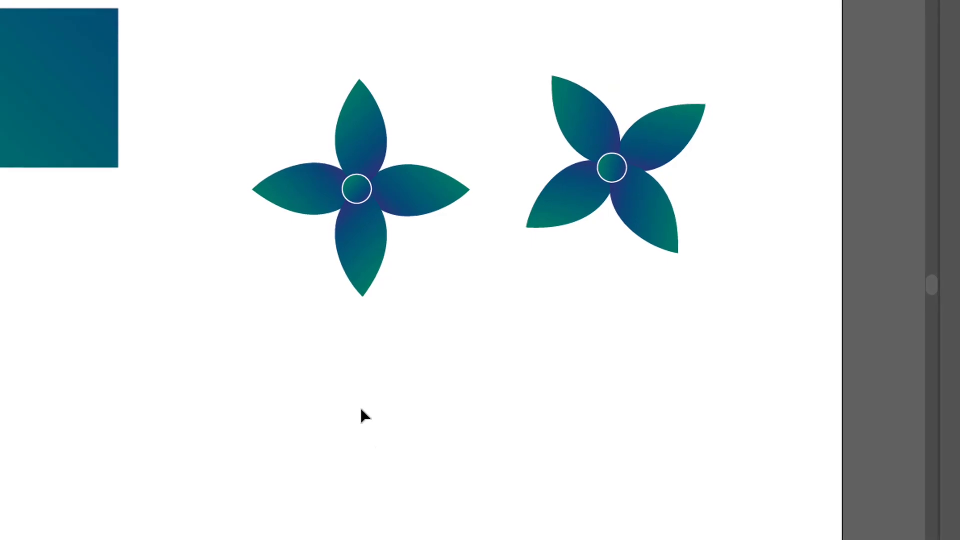